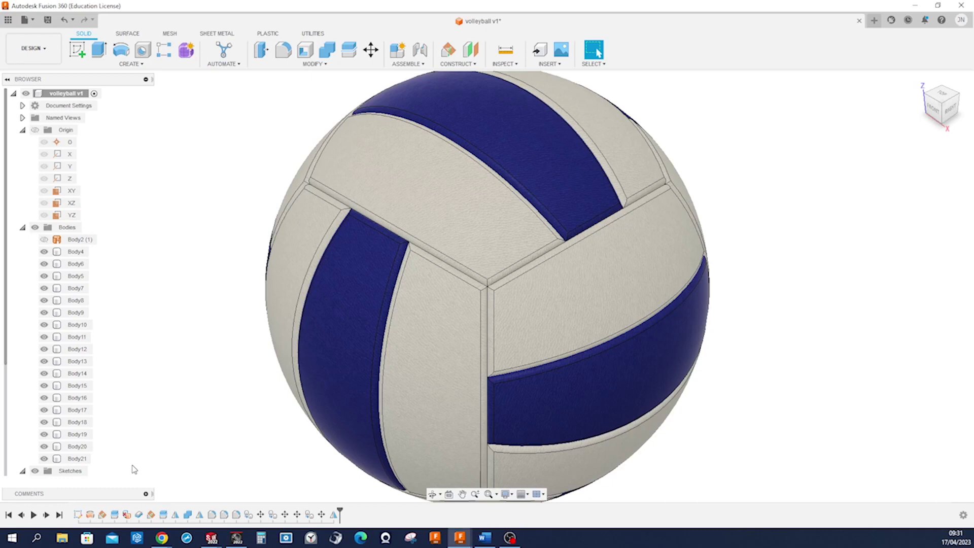
Step: Examine the finished volleyball model in the top, left, front and home views
{"action": "key", "text": "t"}
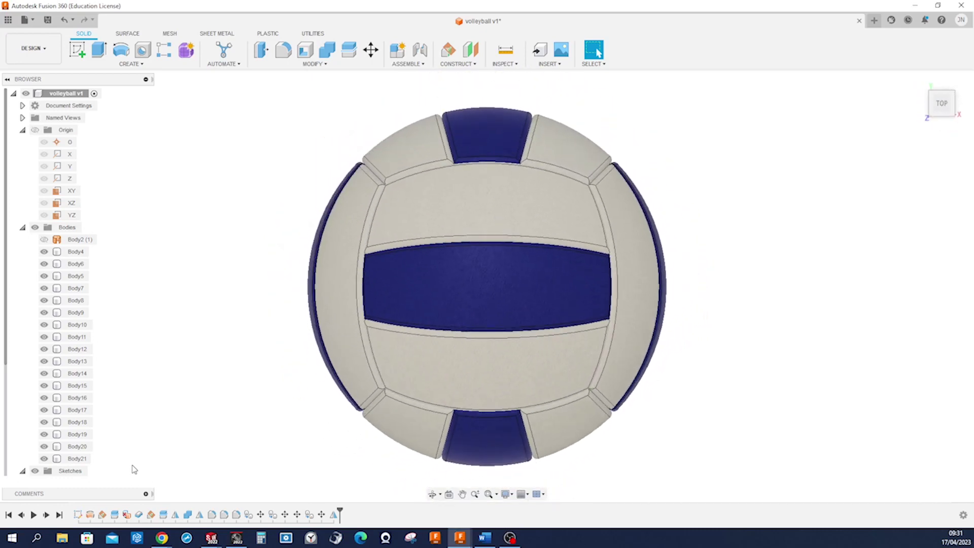
{"action": "key", "text": "l"}
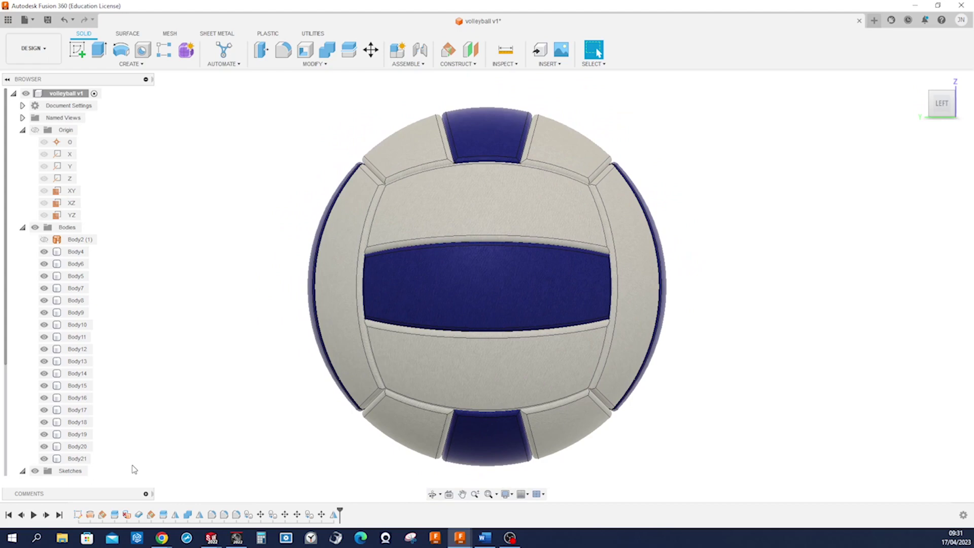
{"action": "key", "text": "f"}
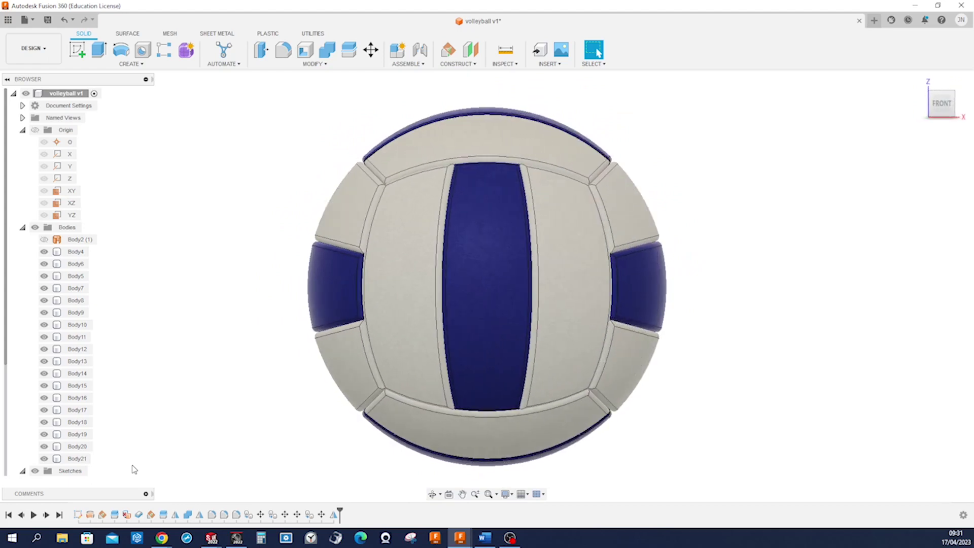
{"action": "key", "text": "Home"}
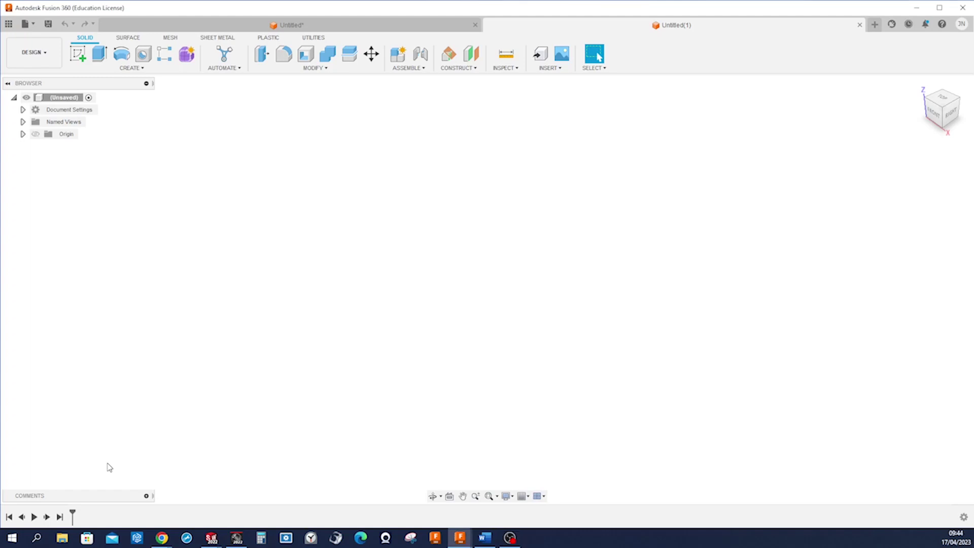
Step: Start a sketch on the horizontal plane and draw a 90° centre-point arc of about 46.4 mm radius around the origin
{"action": "key", "text": "s"}
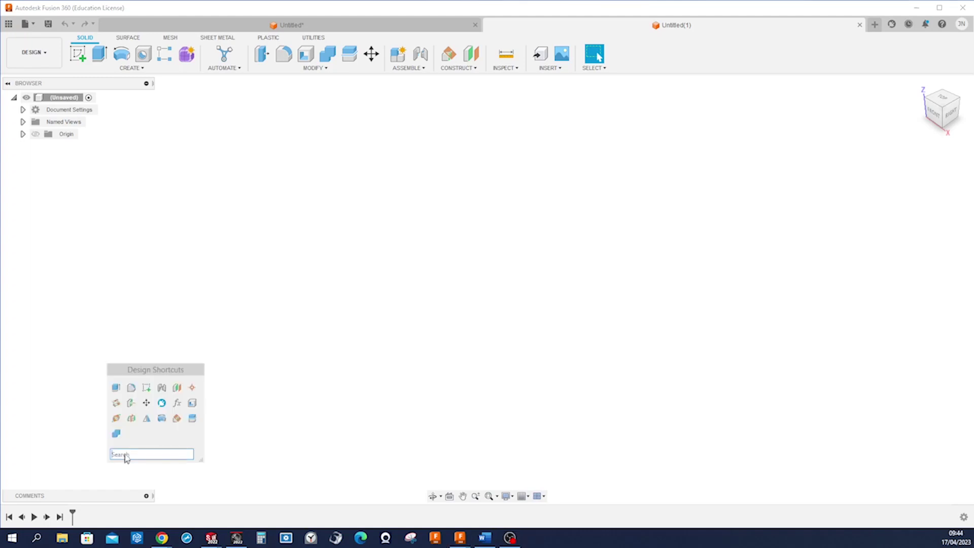
{"action": "left_click", "coordinate": [145, 388]}
{"action": "left_click", "coordinate": [537, 296]}
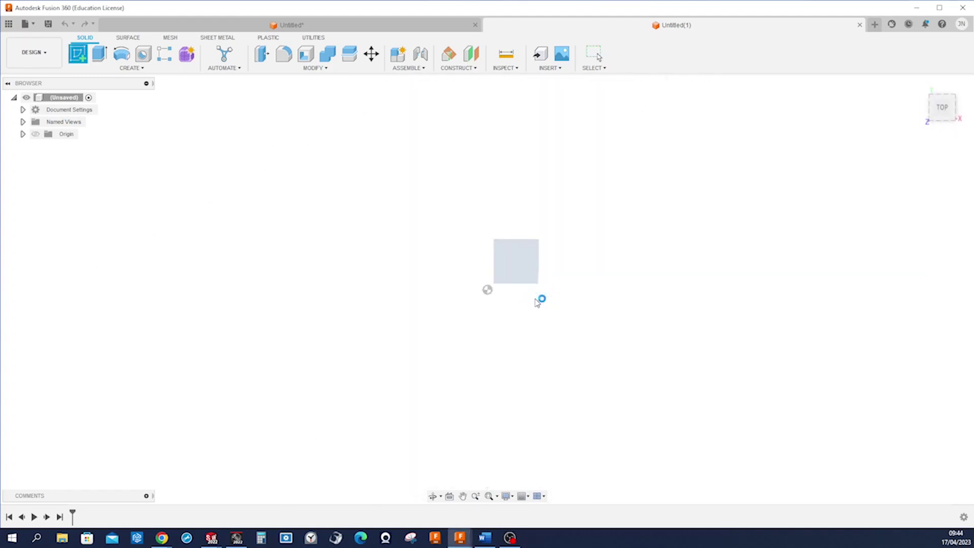
{"action": "key", "text": "s"}
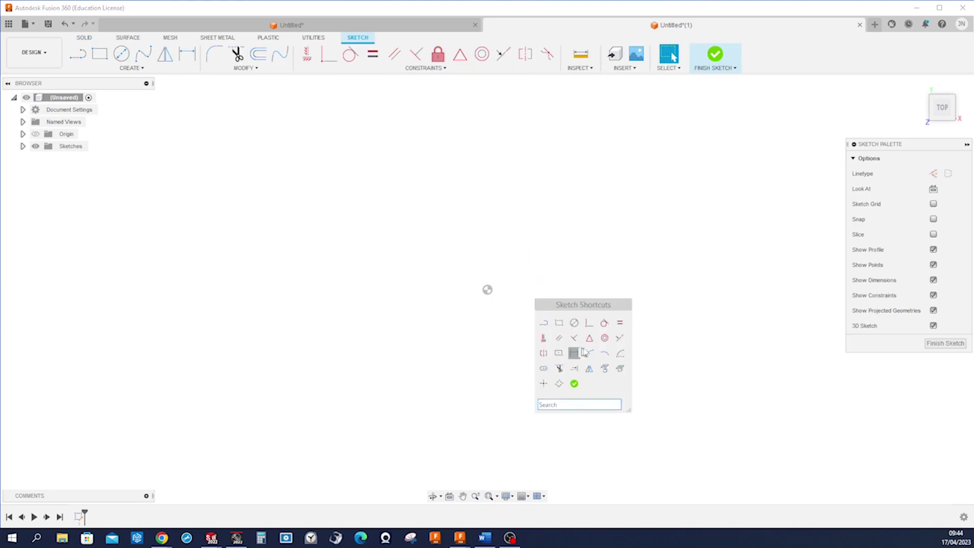
{"action": "left_click", "coordinate": [620, 353]}
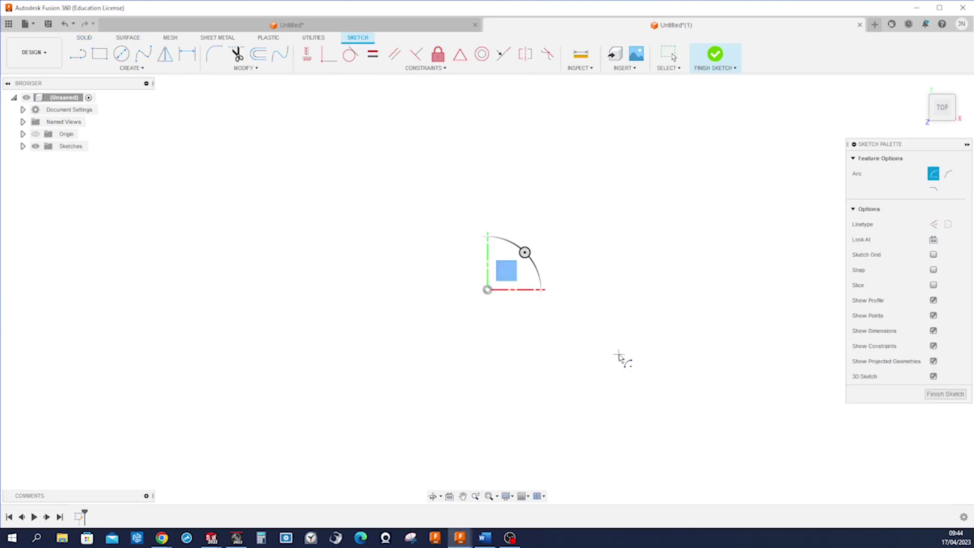
{"action": "left_click", "coordinate": [487, 290]}
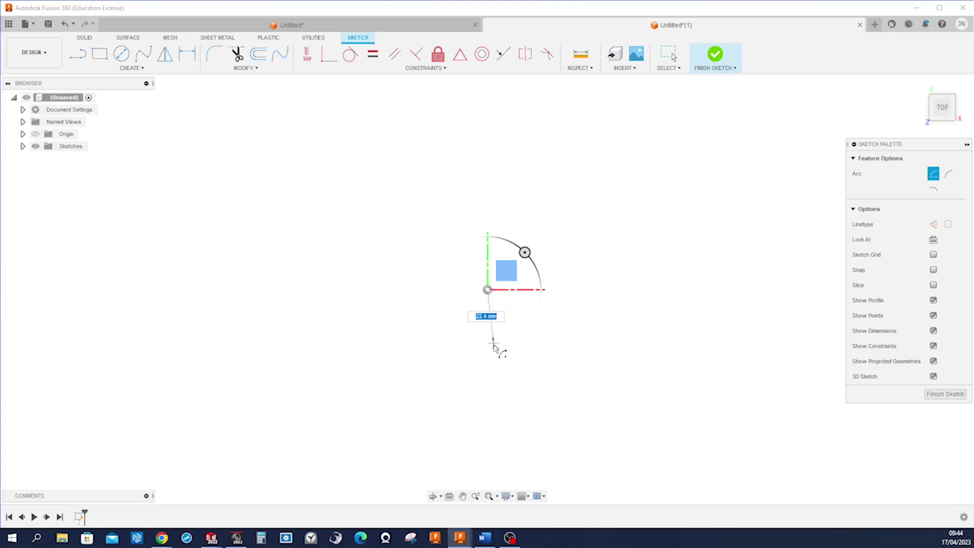
{"action": "left_click", "coordinate": [488, 402]}
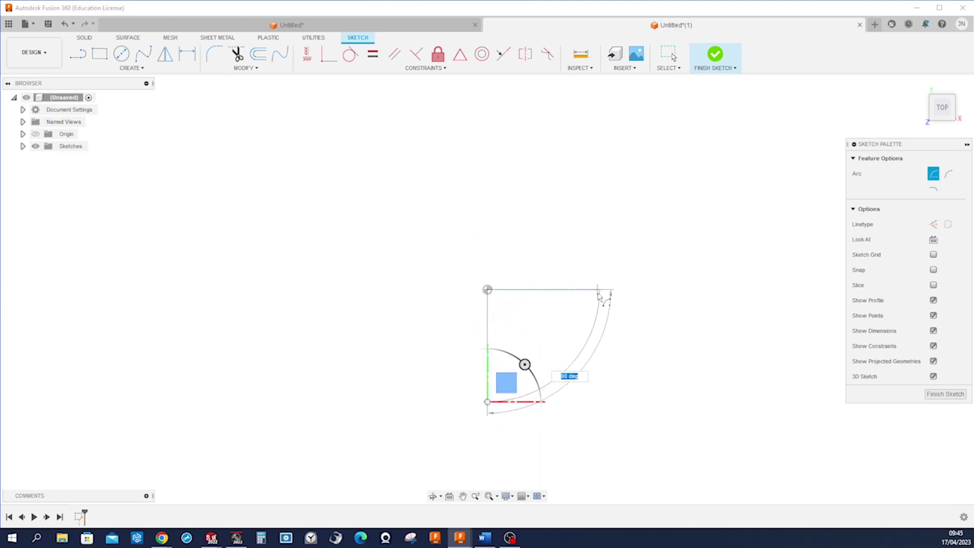
{"action": "left_click", "coordinate": [600, 290]}
{"action": "key", "text": "Escape"}
Step: Draw a horizontal and a vertical line joining the arc's two endpoints to the origin
{"action": "key", "text": "s"}
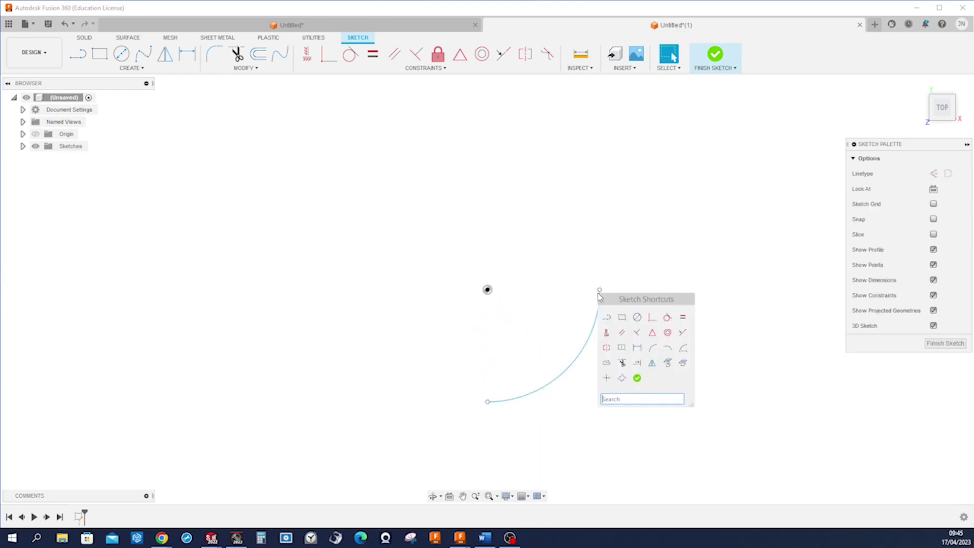
{"action": "left_click", "coordinate": [606, 317]}
{"action": "left_click", "coordinate": [600, 290]}
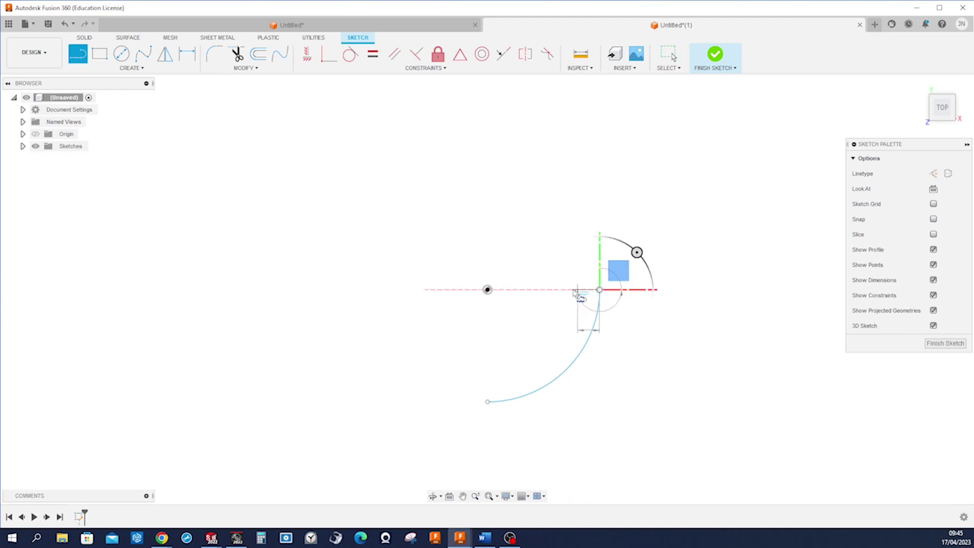
{"action": "left_click", "coordinate": [488, 290]}
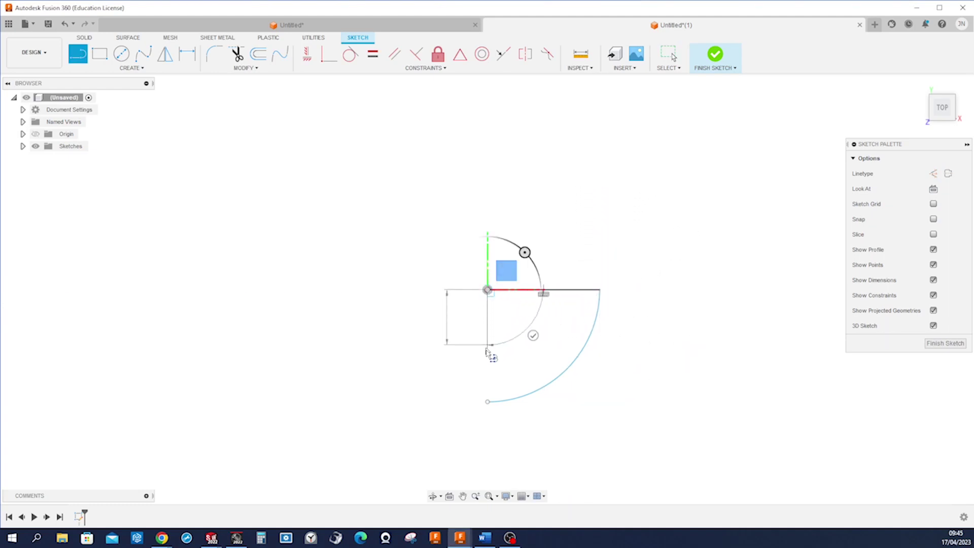
{"action": "left_click", "coordinate": [487, 402]}
{"action": "key", "text": "Escape"}
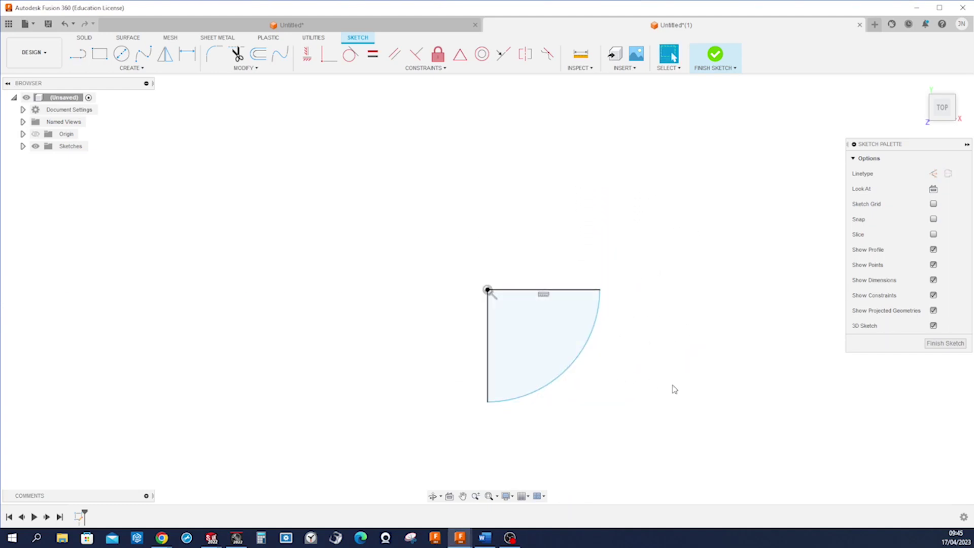
Step: Draw a diagonal line from the origin to a point on the arc
{"action": "key", "text": "l"}
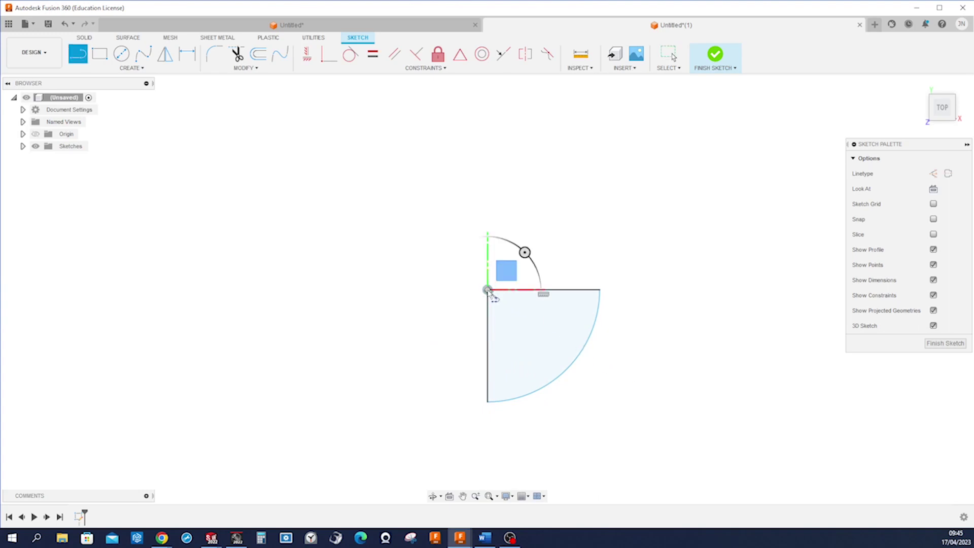
{"action": "left_click", "coordinate": [576, 358]}
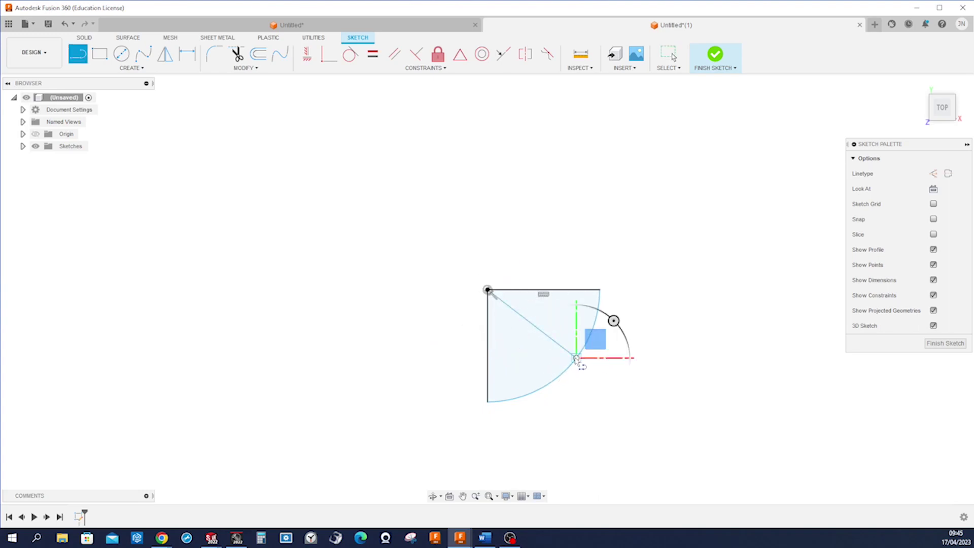
{"action": "key", "text": "Escape"}
Step: Dimension the angle between the diagonal line and the horizontal line as 45°
{"action": "key", "text": "d"}
{"action": "left_click", "coordinate": [568, 352]}
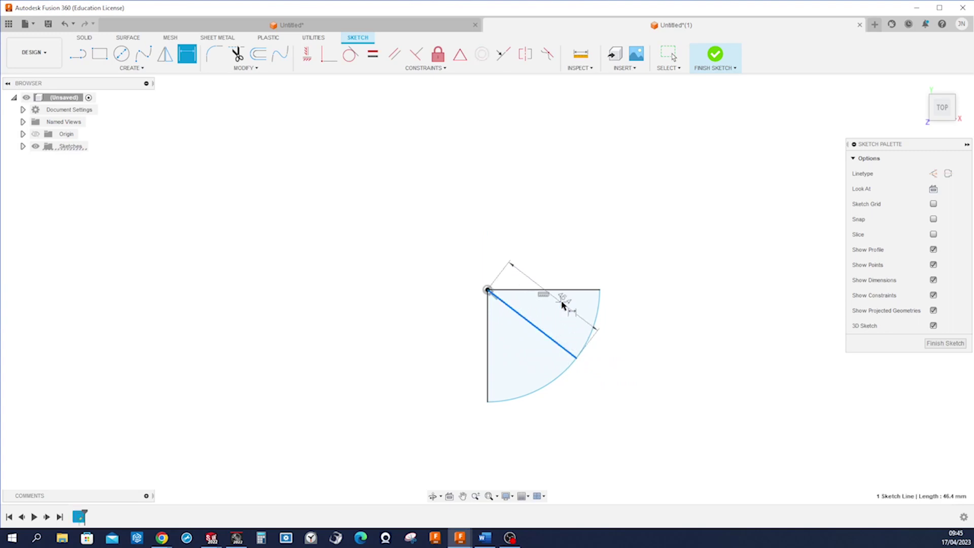
{"action": "left_click", "coordinate": [569, 290]}
{"action": "left_click", "coordinate": [575, 316]}
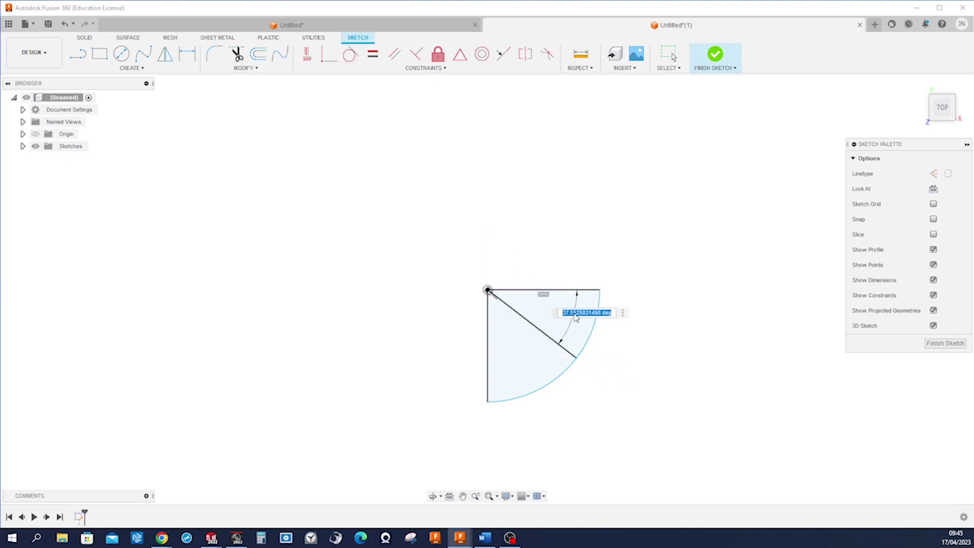
{"action": "type", "text": "45"}
{"action": "key", "text": "Return"}
{"action": "key", "text": "Escape"}
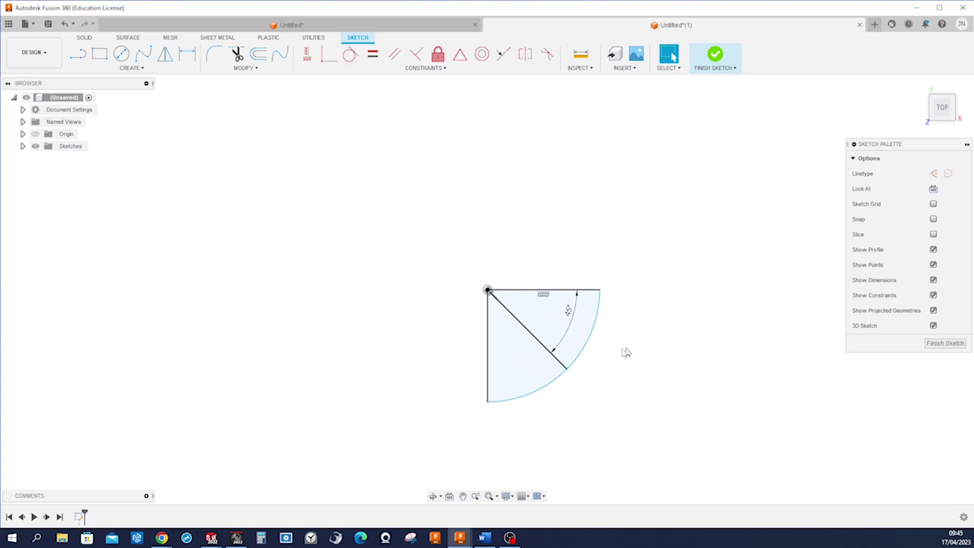
Step: Convert the vertical, diagonal and horizontal lines to construction lines
{"action": "left_click", "coordinate": [487, 367]}
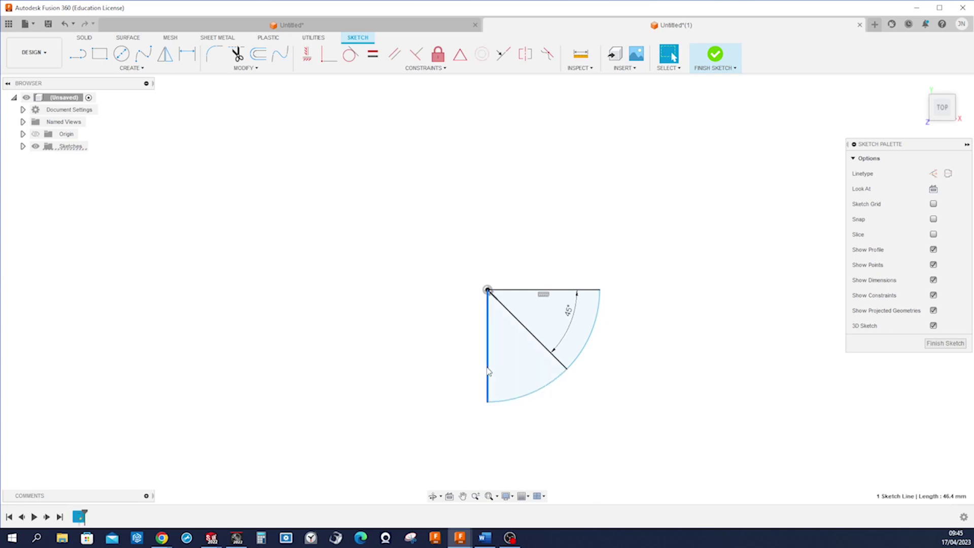
{"action": "left_click", "coordinate": [535, 337], "text": "ctrl"}
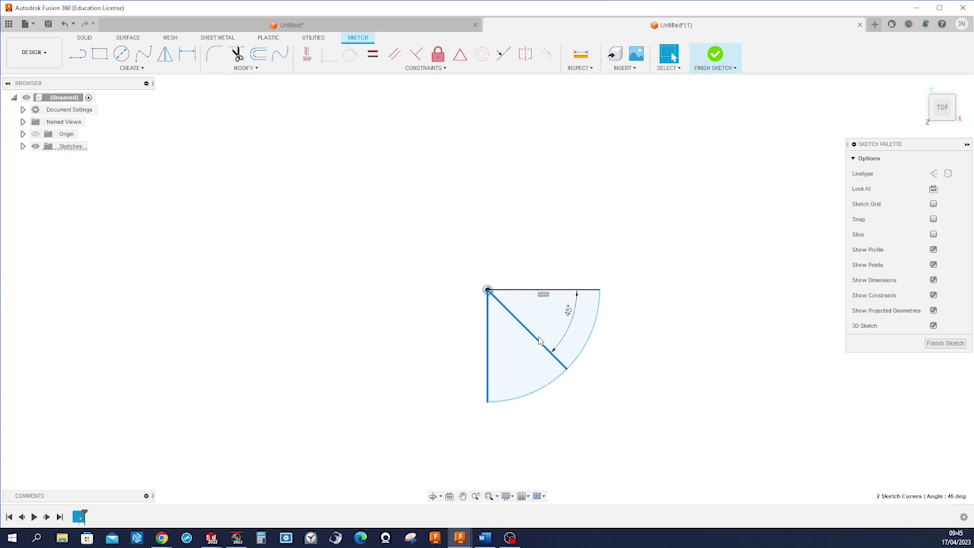
{"action": "left_click", "coordinate": [534, 291], "text": "ctrl"}
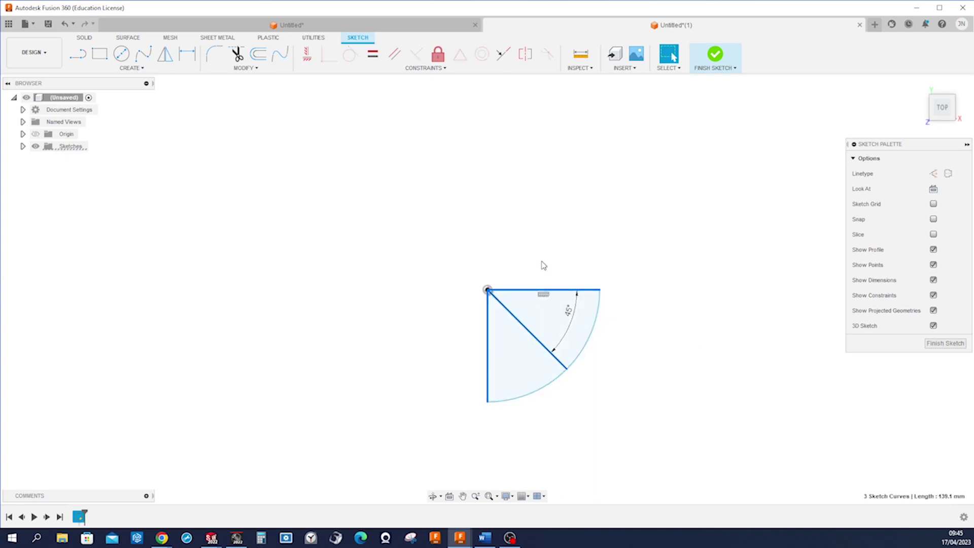
{"action": "key", "text": "x"}
{"action": "left_click", "coordinate": [651, 310]}
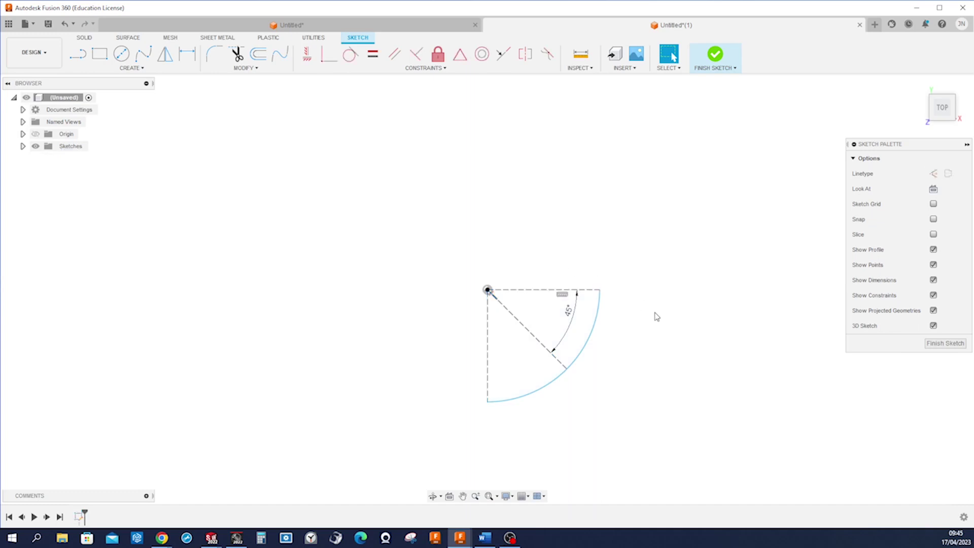
Step: Dimension the arc's radius as 105 mm and finish the sketch
{"action": "scroll", "coordinate": [655, 313], "scroll_direction": "up", "scroll_amount": 3}
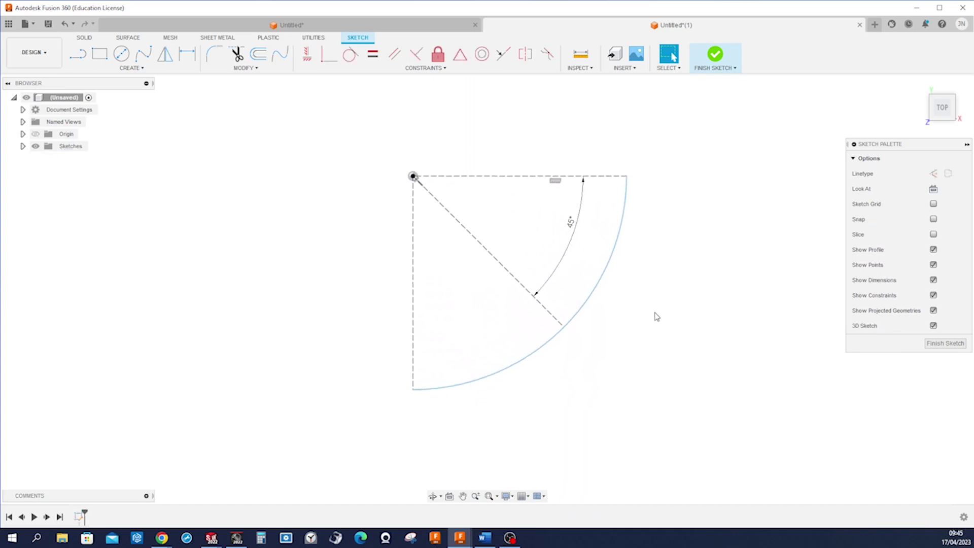
{"action": "key", "text": "d"}
{"action": "left_click", "coordinate": [543, 348]}
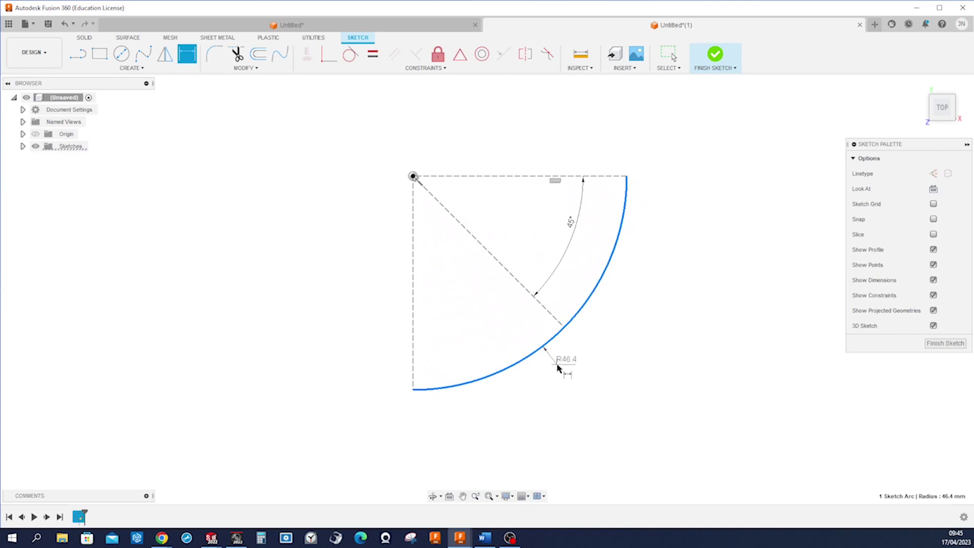
{"action": "left_click", "coordinate": [559, 368]}
{"action": "type", "text": "1"}
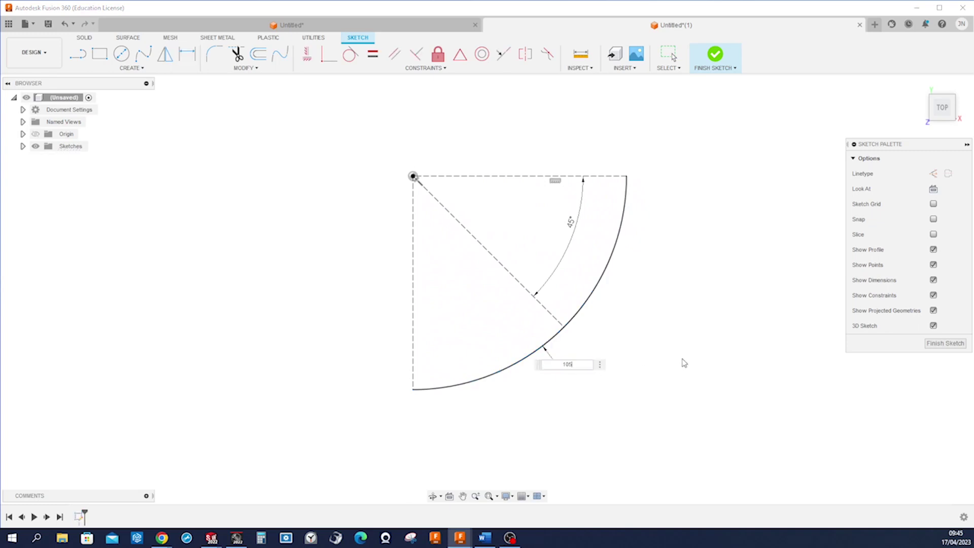
{"action": "type", "text": "05"}
{"action": "key", "text": "Return"}
{"action": "key", "text": "F6"}
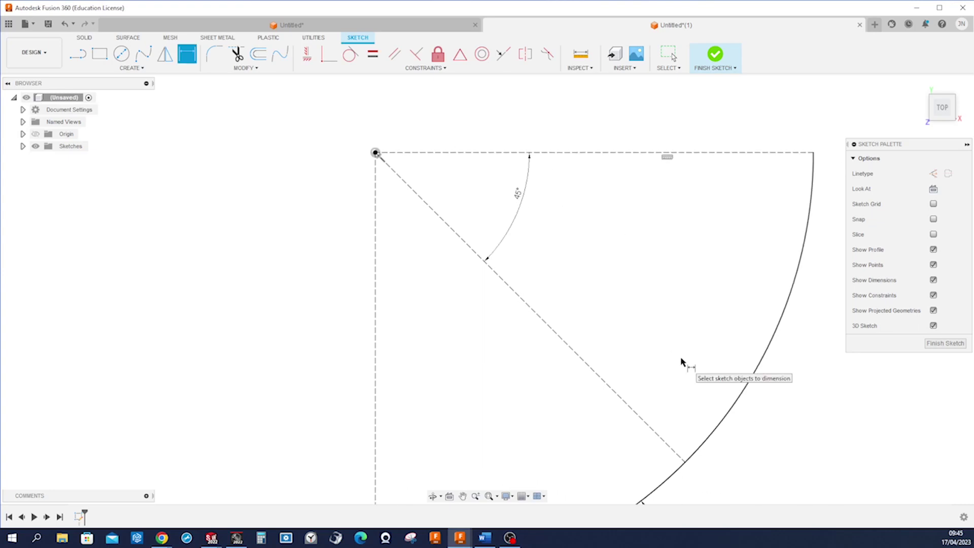
{"action": "left_click", "coordinate": [945, 343]}
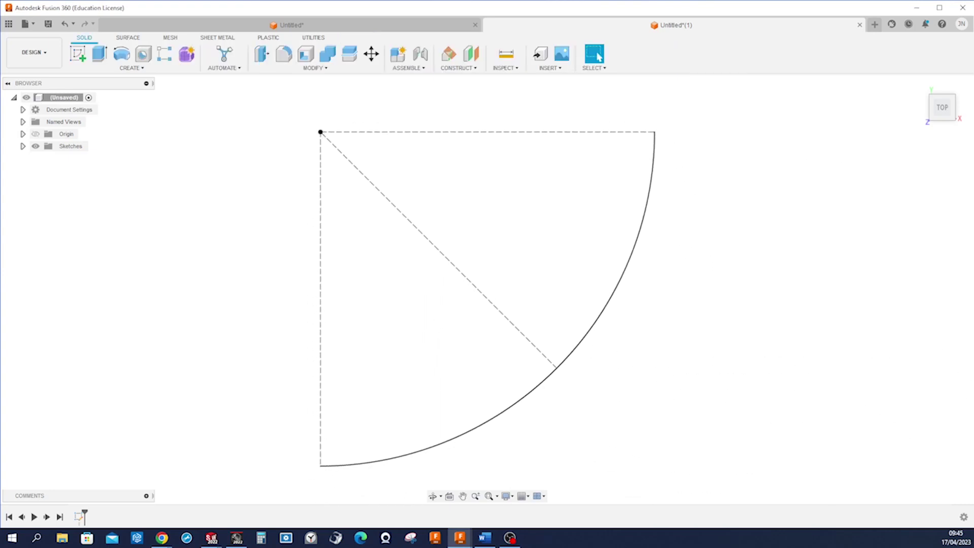
Step: Revolve the arc as a surface about the horizontal construction line by 45° on one side, as a new body
{"action": "left_click", "coordinate": [127, 39]}
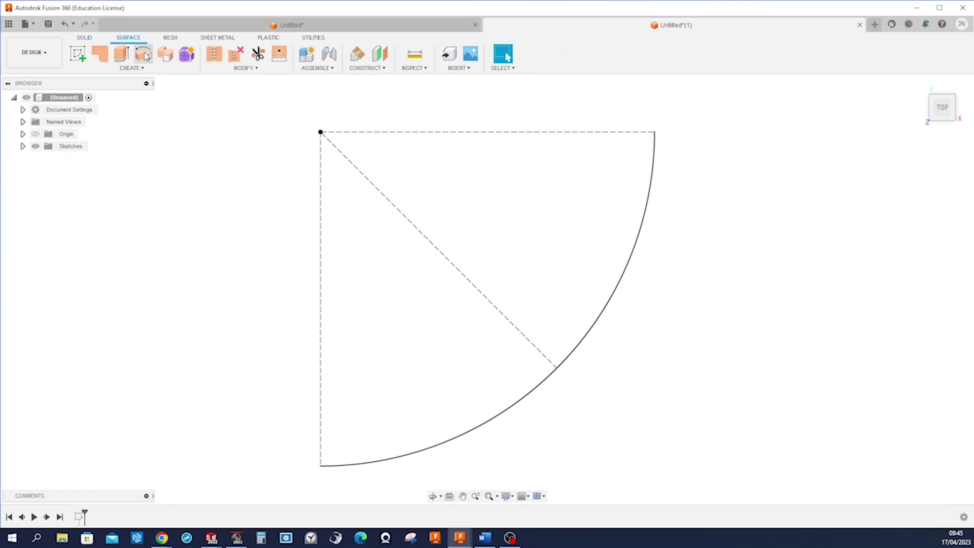
{"action": "left_click", "coordinate": [143, 54]}
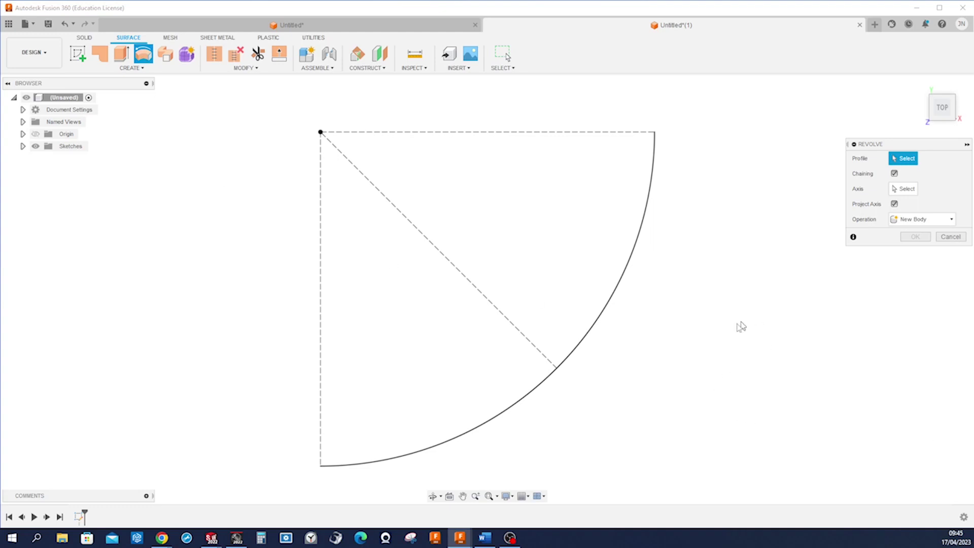
{"action": "left_click", "coordinate": [540, 389]}
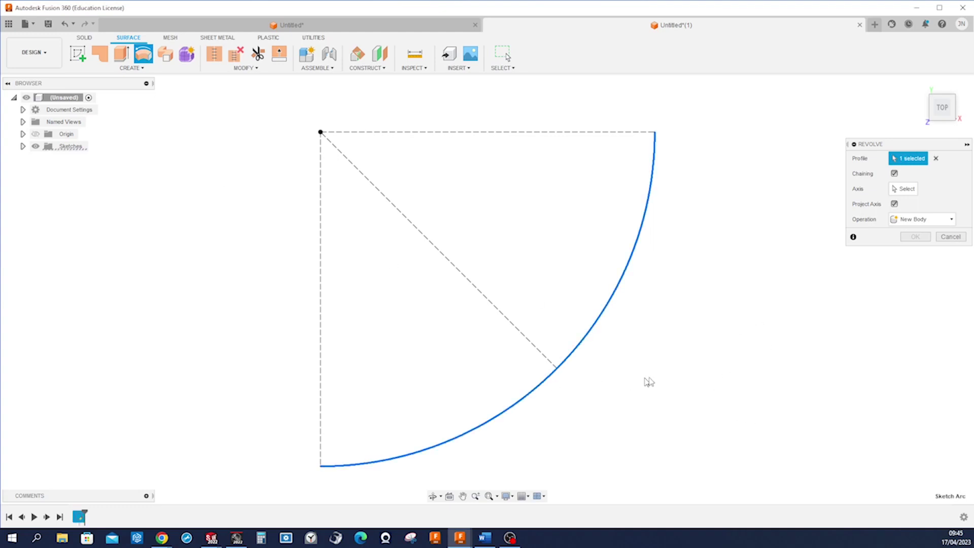
{"action": "left_click", "coordinate": [904, 189]}
{"action": "left_click", "coordinate": [592, 133]}
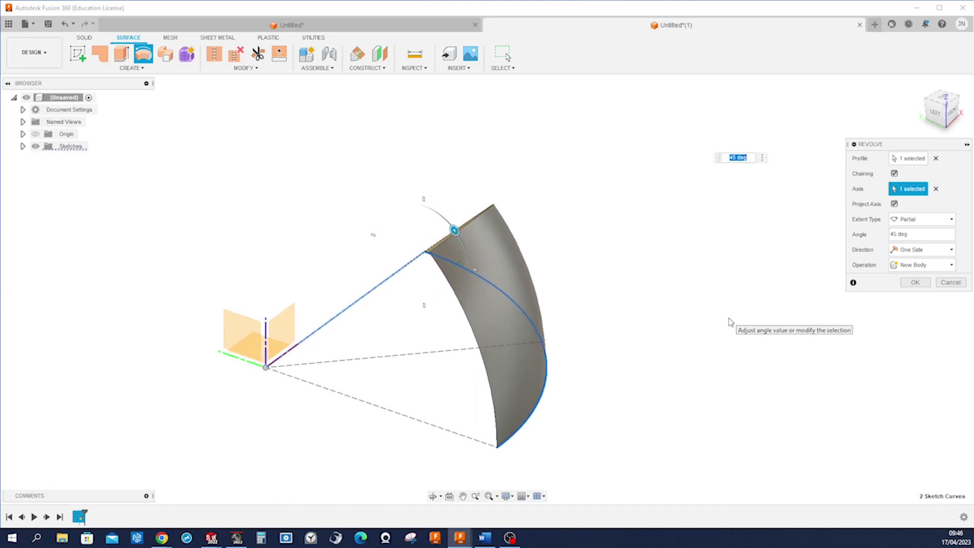
{"action": "left_click", "coordinate": [910, 283]}
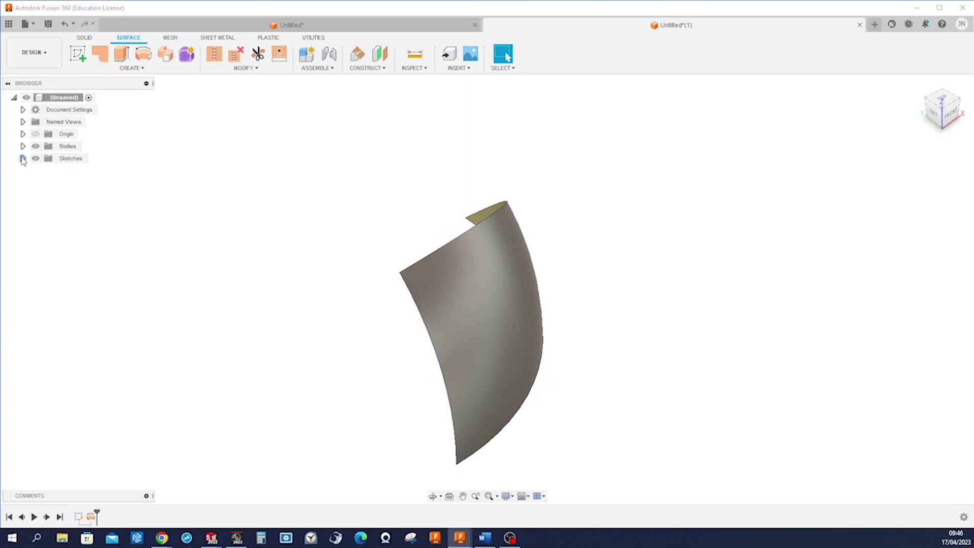
Step: Show the sketch and create a construction plane at 90° through the diagonal construction line
{"action": "left_click", "coordinate": [22, 159]}
{"action": "left_click", "coordinate": [45, 171]}
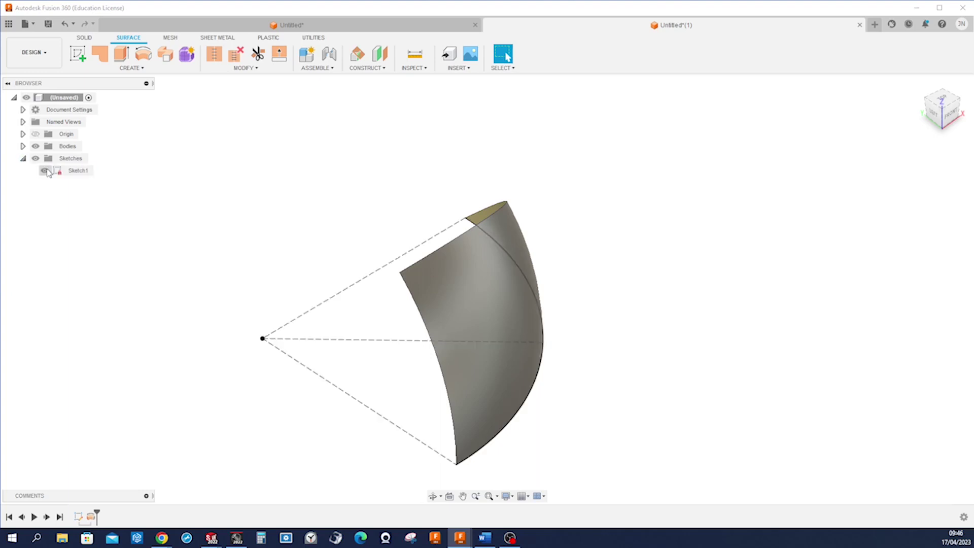
{"action": "left_click", "coordinate": [337, 340]}
{"action": "left_click", "coordinate": [385, 69]}
{"action": "left_click", "coordinate": [379, 89]}
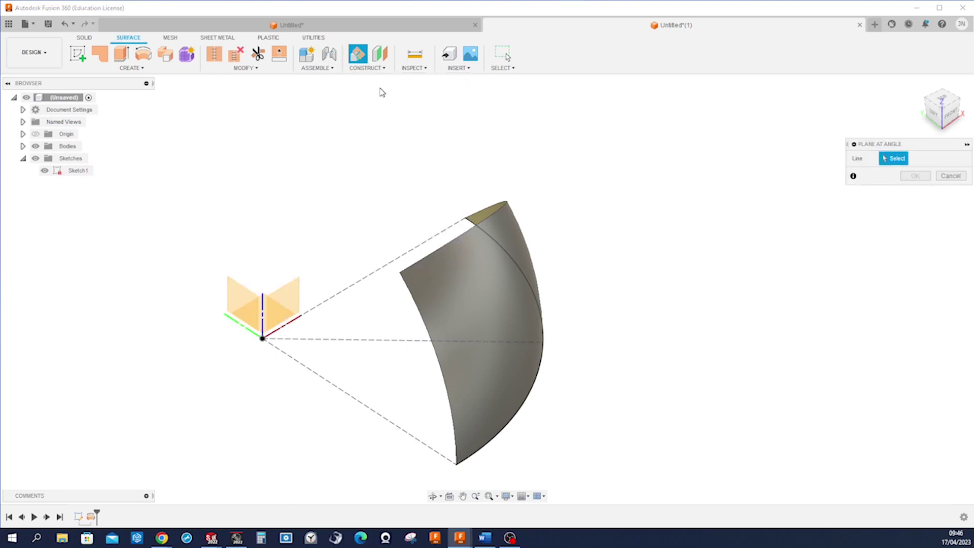
{"action": "left_click", "coordinate": [358, 340]}
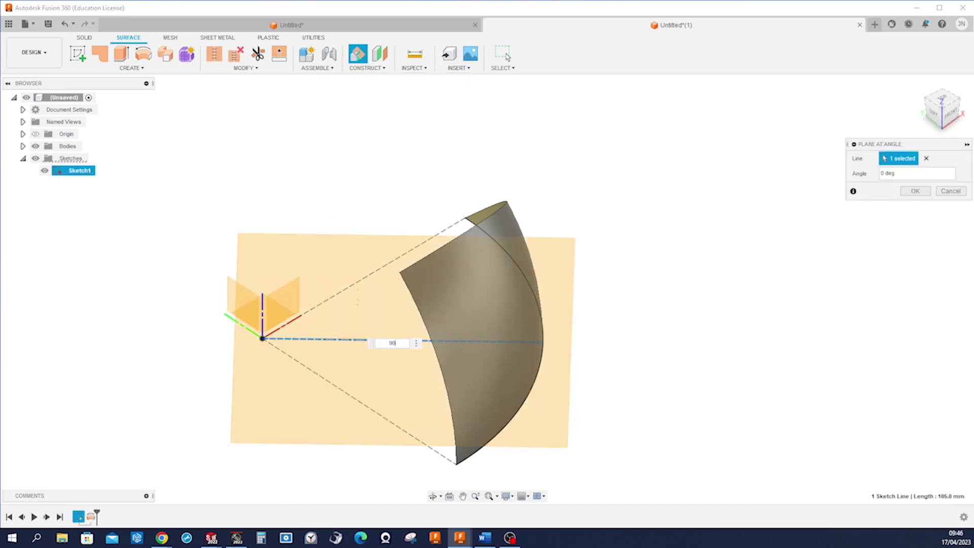
{"action": "key", "text": "Return"}
{"action": "left_click", "coordinate": [915, 191]}
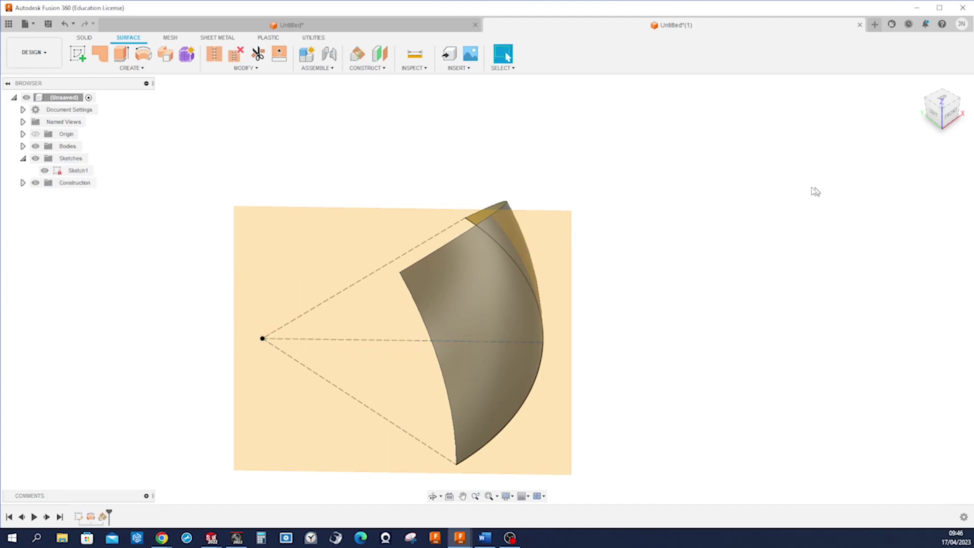
Step: Split the revolved surface's face using the new 90° construction plane as the splitting tool
{"action": "middle_click_drag", "start_coordinate": [811, 188], "coordinate": [506, 308], "text": "shift"}
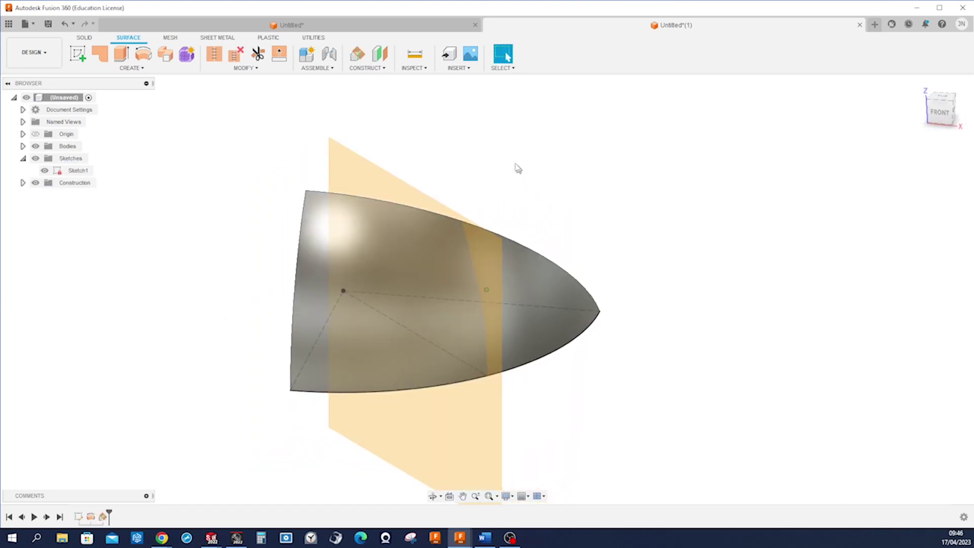
{"action": "left_click", "coordinate": [255, 70]}
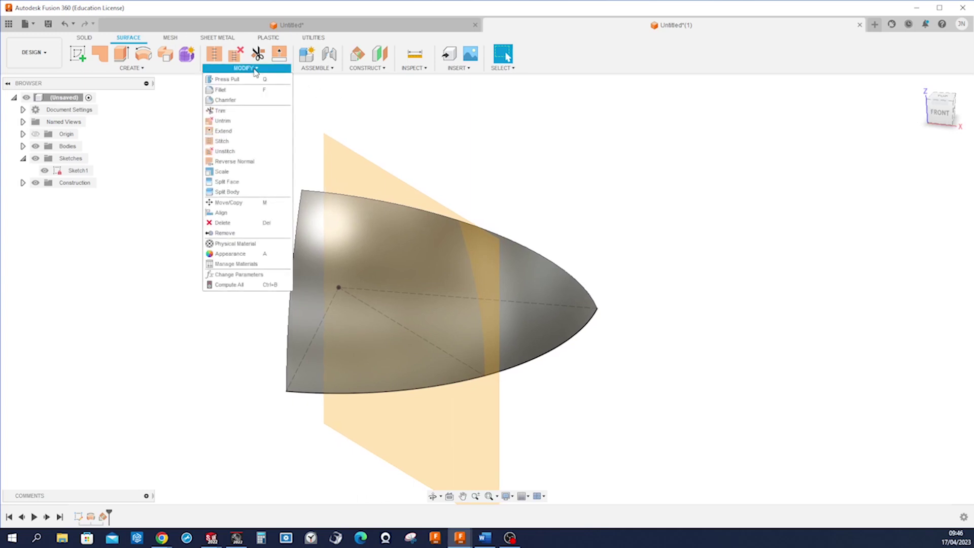
{"action": "left_click", "coordinate": [247, 182]}
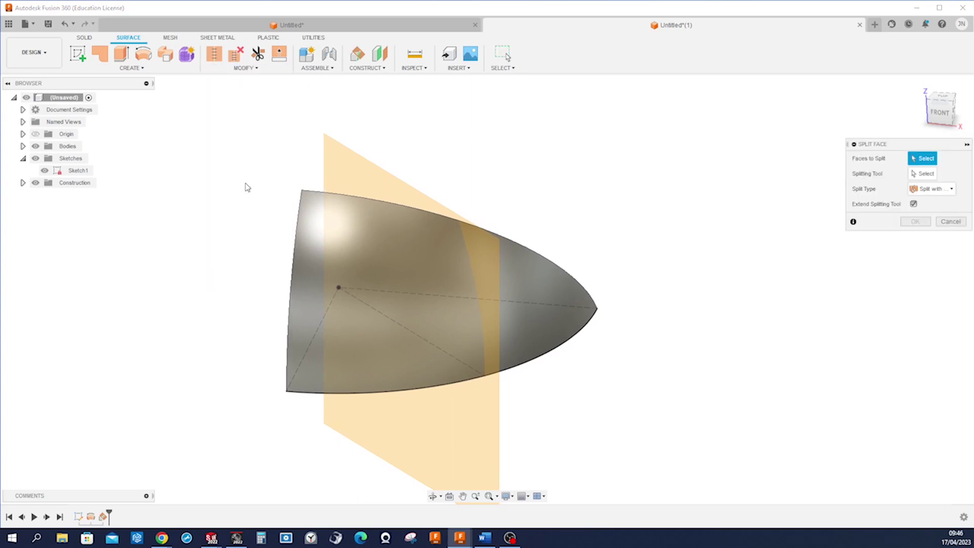
{"action": "left_click", "coordinate": [385, 252]}
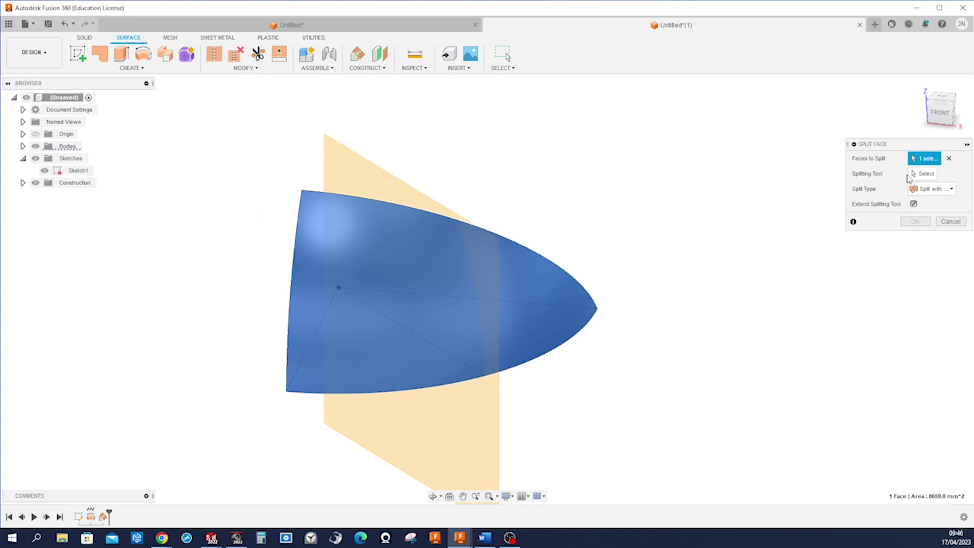
{"action": "left_click", "coordinate": [912, 174]}
{"action": "left_click", "coordinate": [400, 183]}
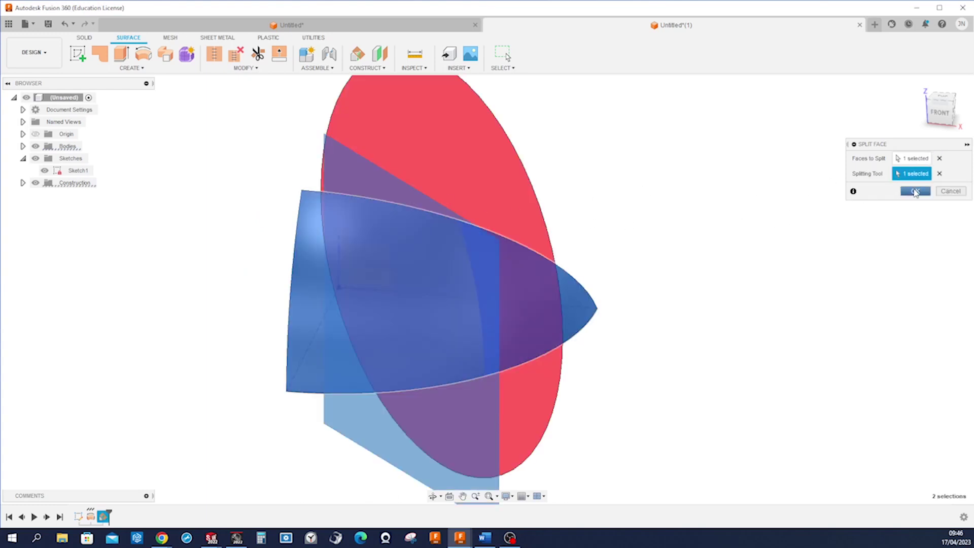
{"action": "left_click", "coordinate": [915, 191]}
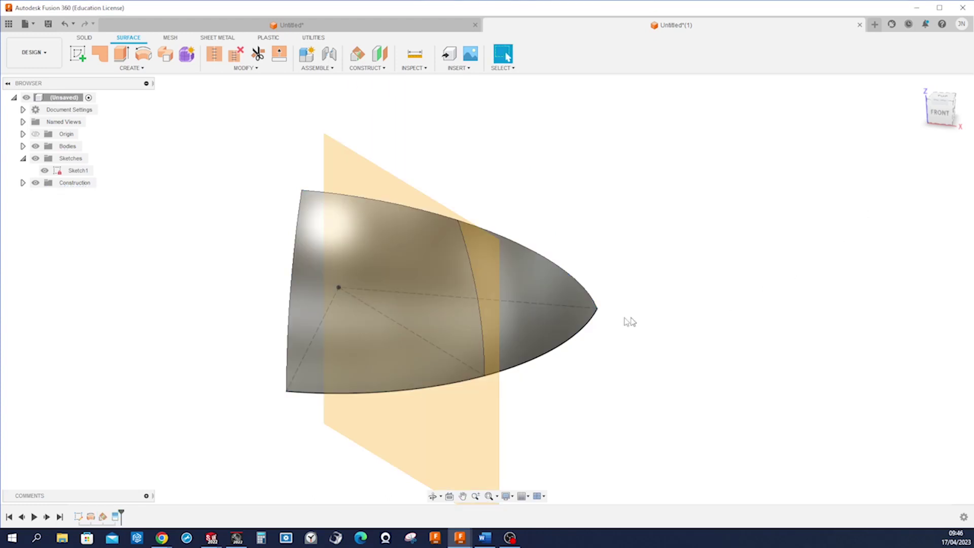
Step: Delete the pointed face beyond the split line, and hide the construction plane and the sketch
{"action": "left_click", "coordinate": [566, 297]}
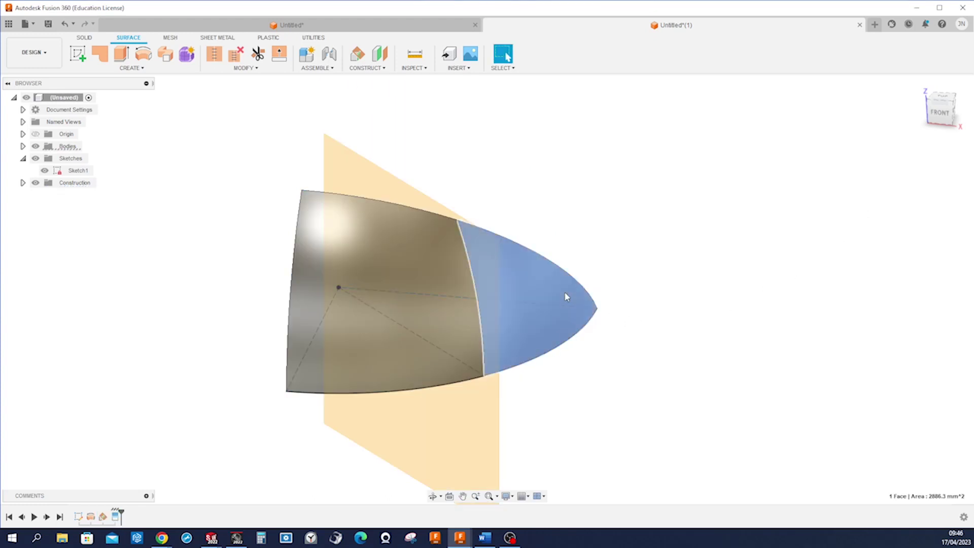
{"action": "key", "text": "Delete"}
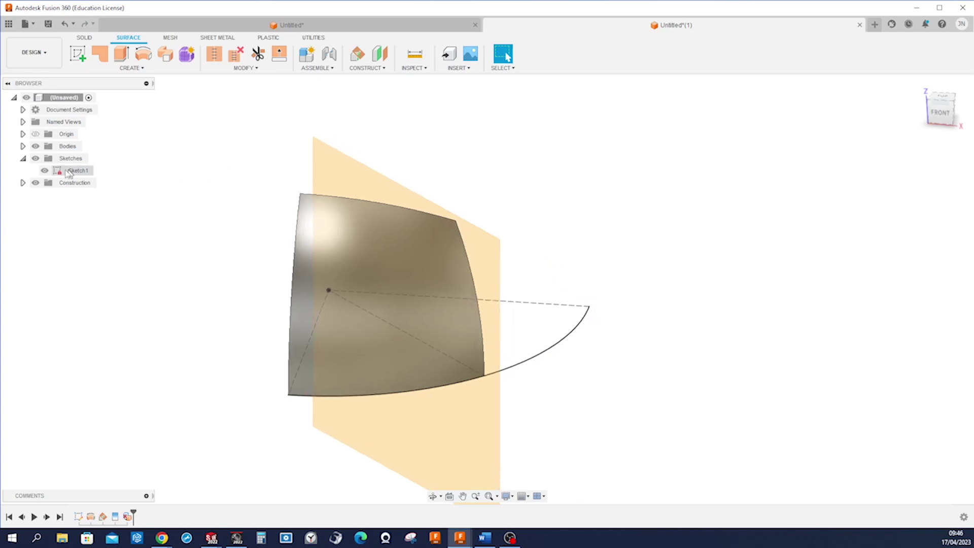
{"action": "left_click", "coordinate": [23, 183]}
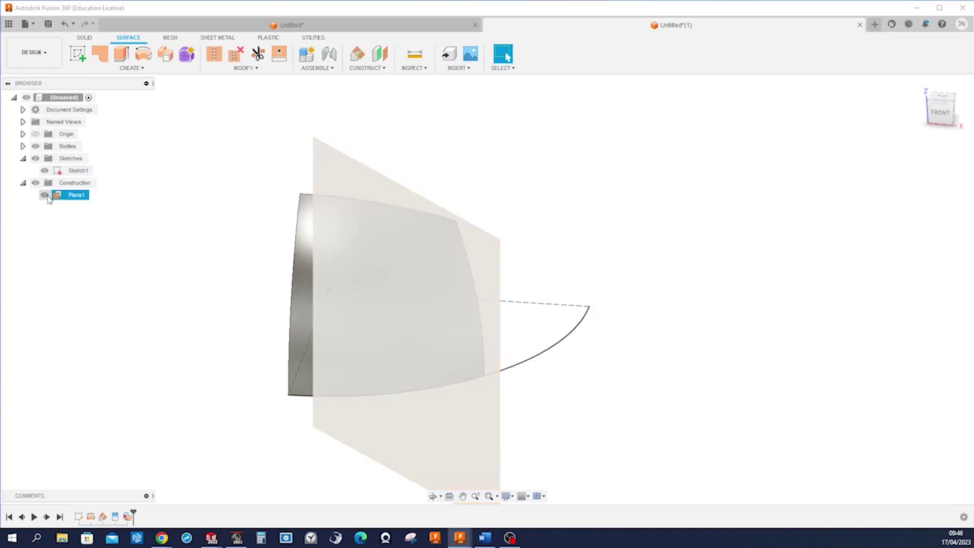
{"action": "left_click", "coordinate": [44, 195]}
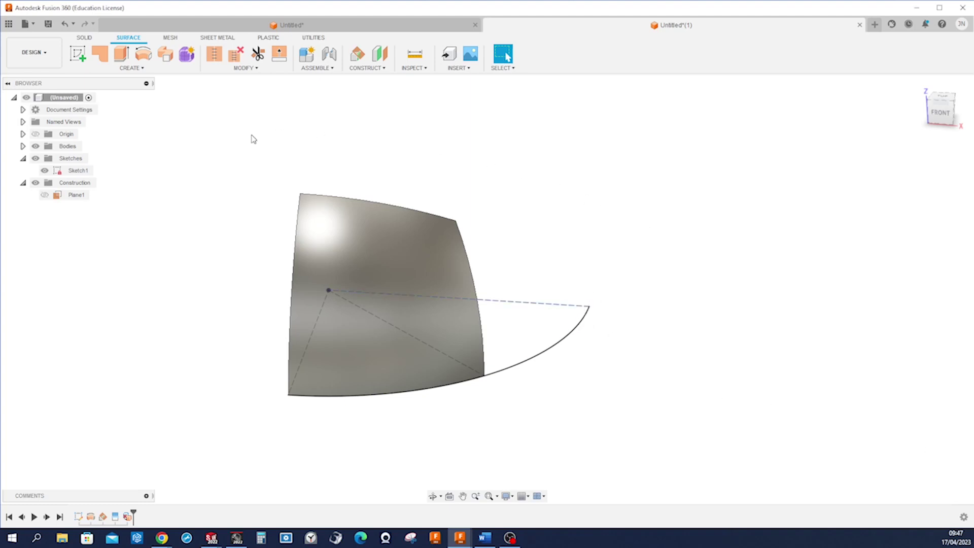
{"action": "left_click", "coordinate": [45, 171]}
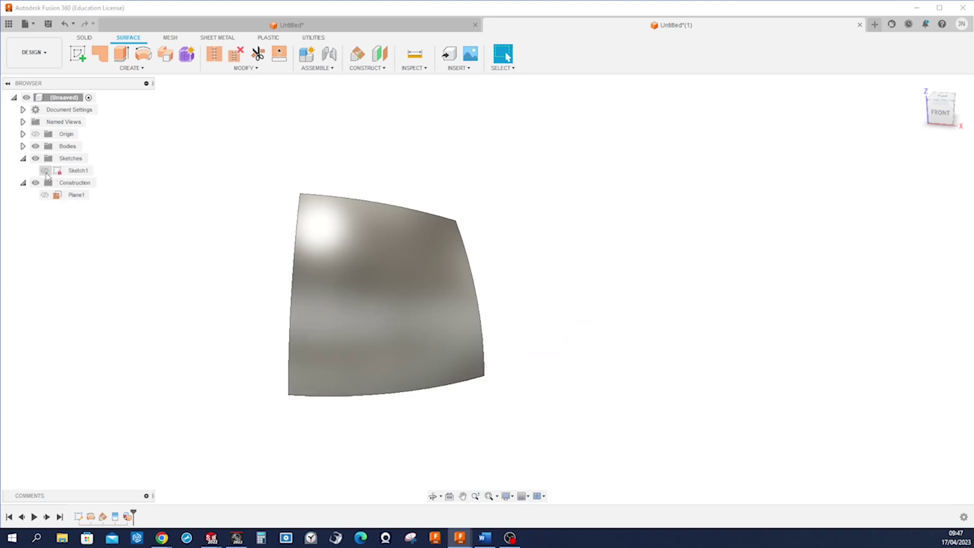
Step: Thicken the remaining surface patch by -4 mm on one side as a new body
{"action": "middle_click_drag", "start_coordinate": [206, 192], "coordinate": [229, 183], "text": "shift"}
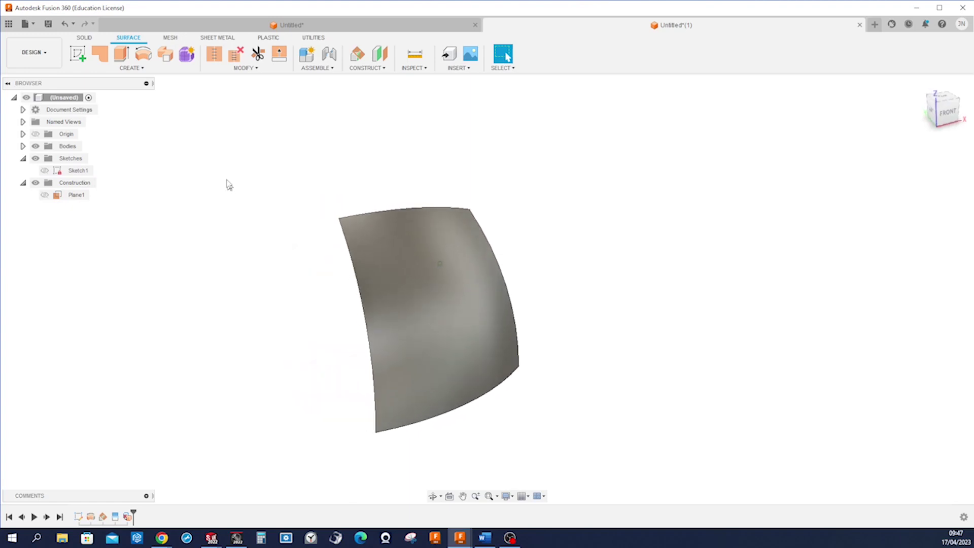
{"action": "left_click", "coordinate": [150, 70]}
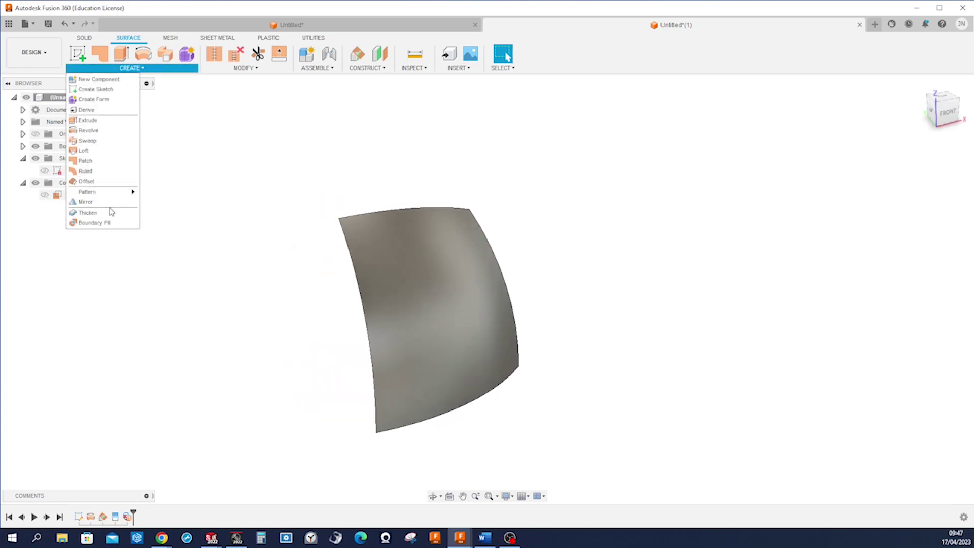
{"action": "left_click", "coordinate": [109, 213]}
{"action": "left_click", "coordinate": [423, 274]}
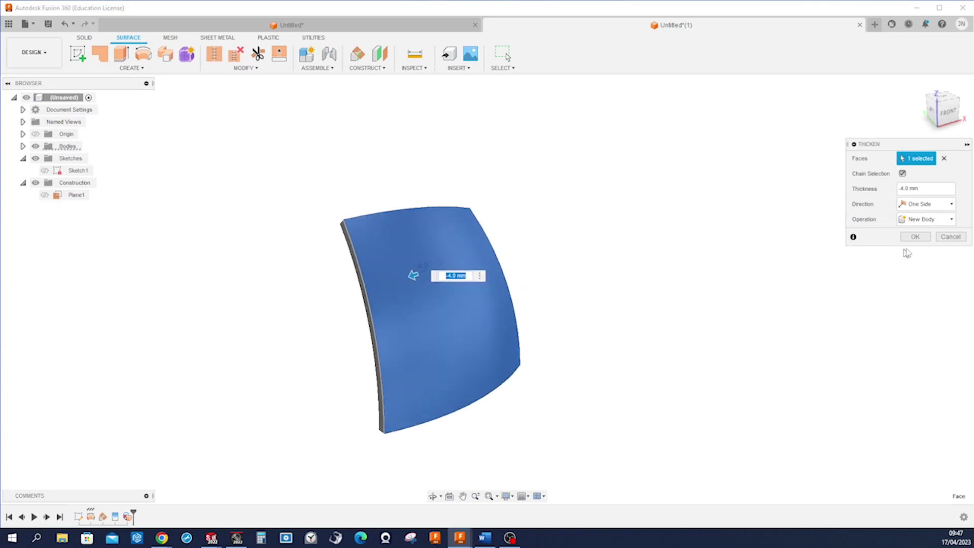
{"action": "left_click", "coordinate": [915, 237]}
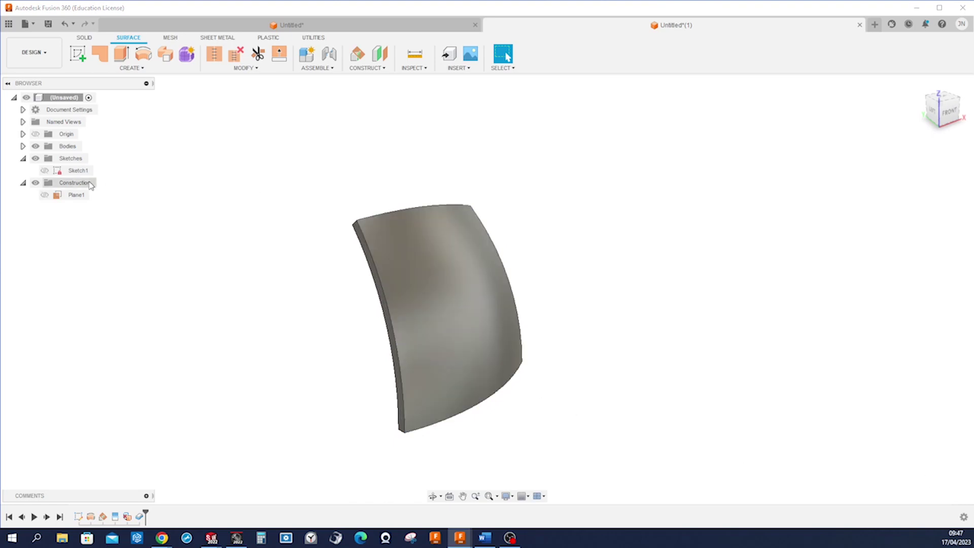
Step: Show the sketch again and create a construction plane at 15° through the horizontal construction line
{"action": "left_click", "coordinate": [46, 171]}
{"action": "left_click", "coordinate": [44, 171]}
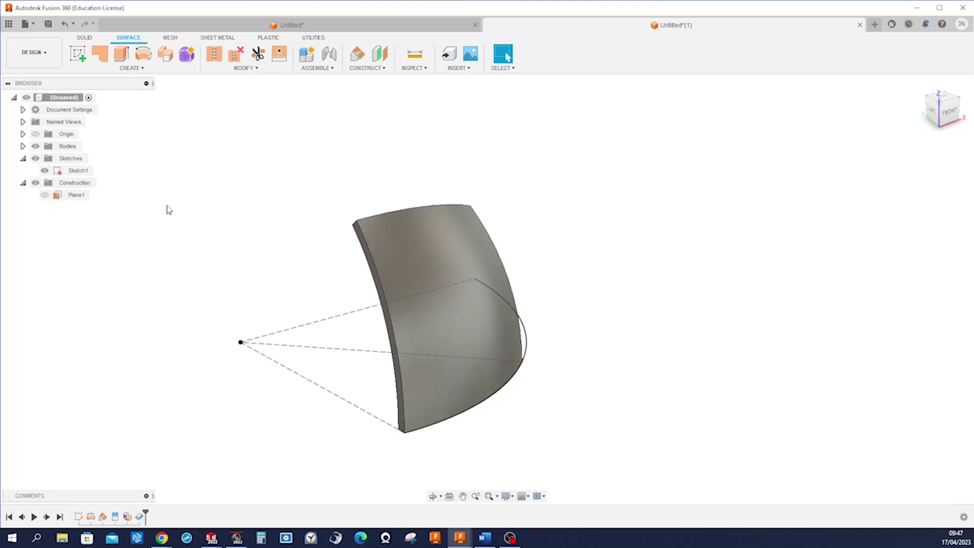
{"action": "key", "text": "s"}
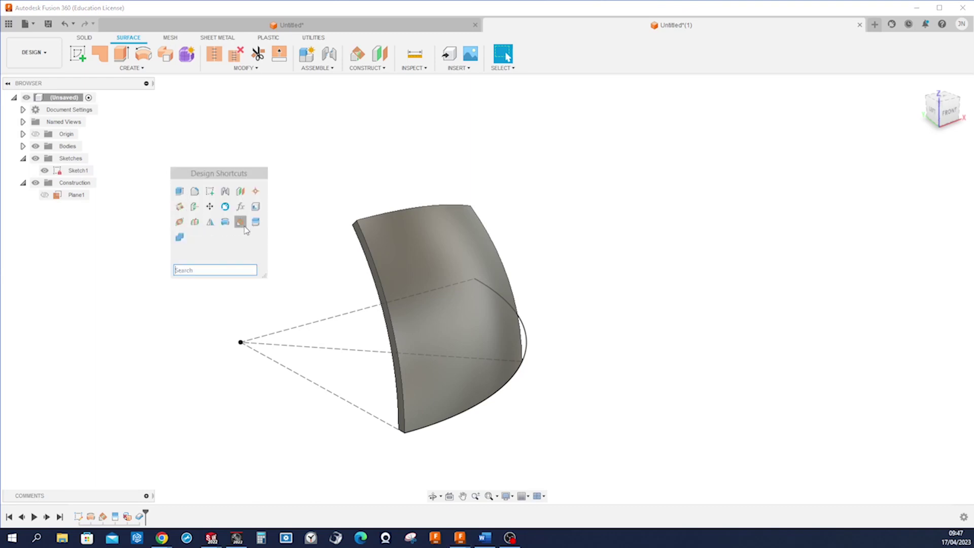
{"action": "left_click", "coordinate": [240, 222]}
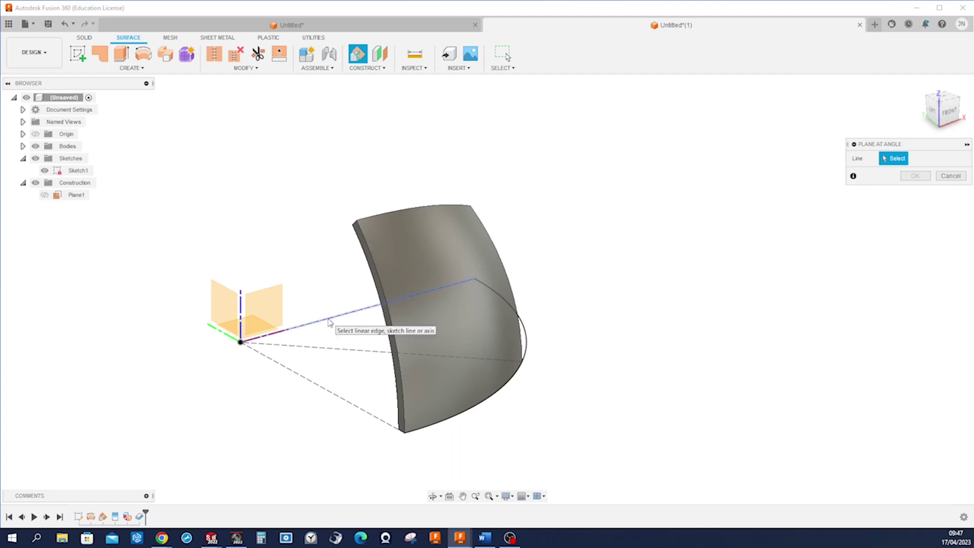
{"action": "left_click", "coordinate": [328, 323]}
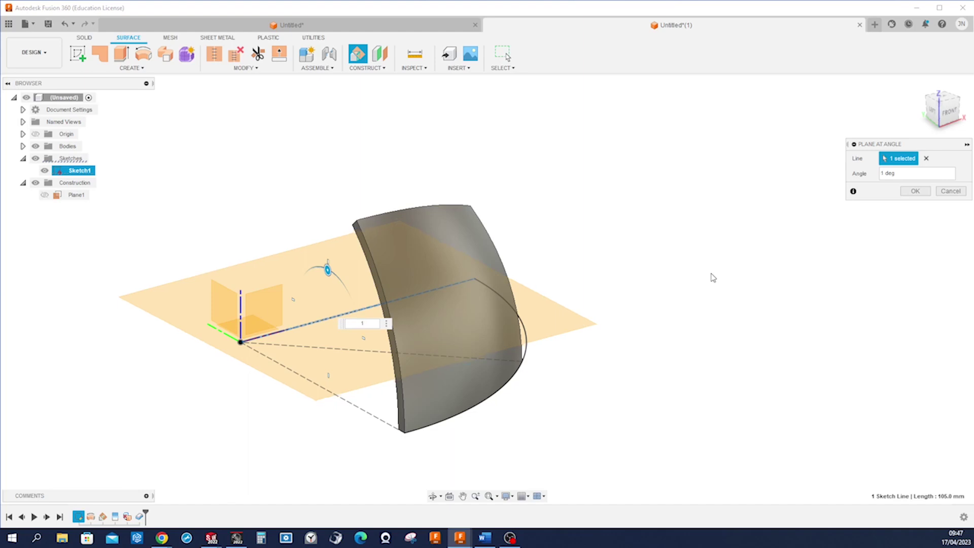
{"action": "type", "text": "15"}
{"action": "middle_click_drag", "start_coordinate": [712, 278], "coordinate": [825, 254], "text": "shift"}
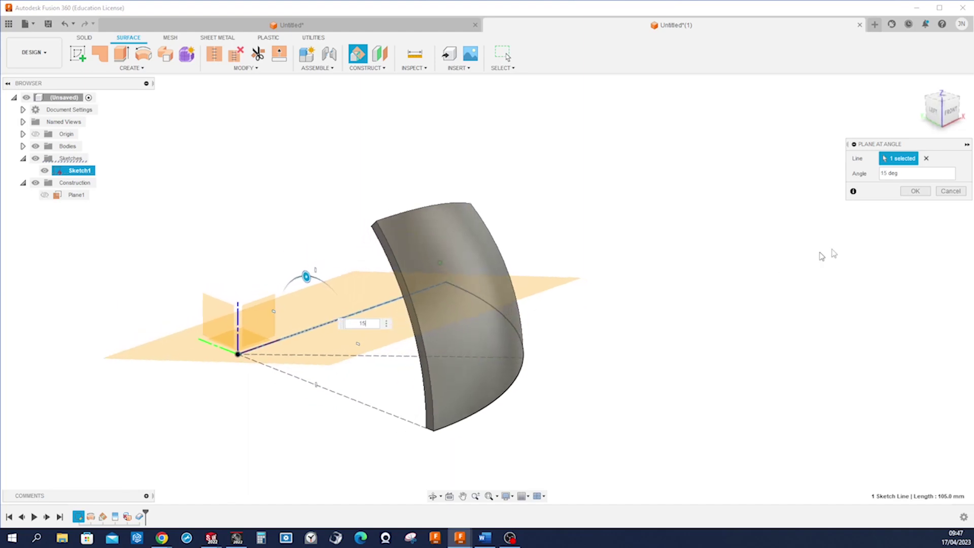
{"action": "left_click", "coordinate": [913, 191]}
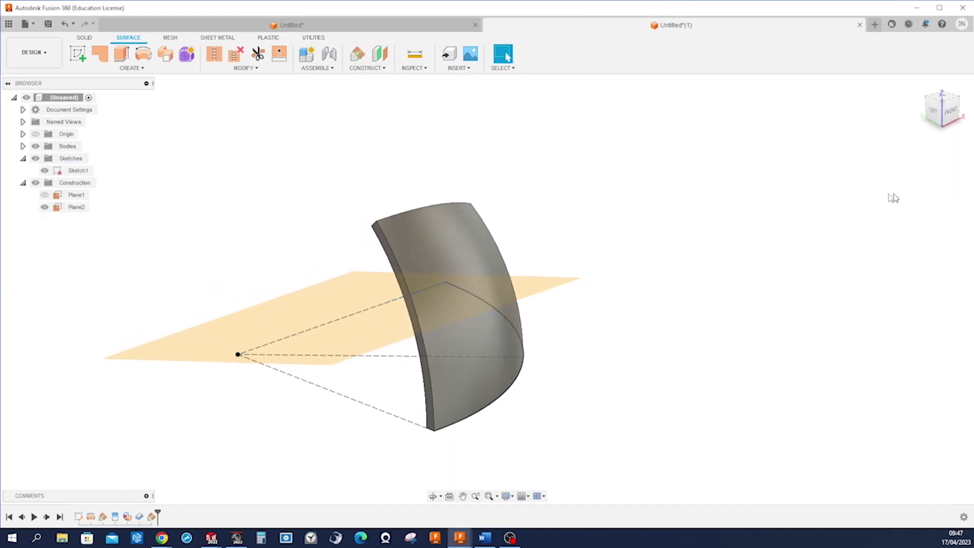
Step: Split the thickened panel body with the 15° plane and expand the list of bodies
{"action": "left_click", "coordinate": [256, 68]}
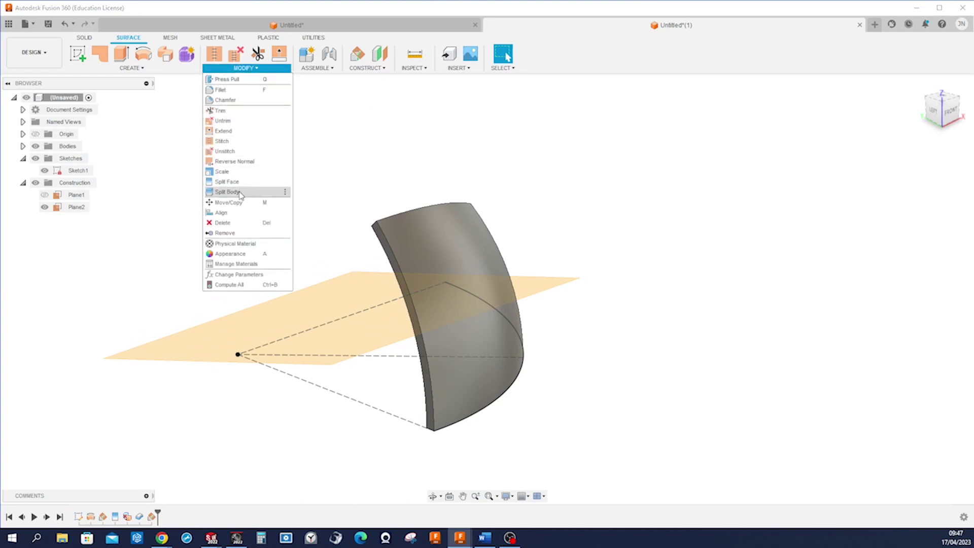
{"action": "left_click", "coordinate": [261, 191]}
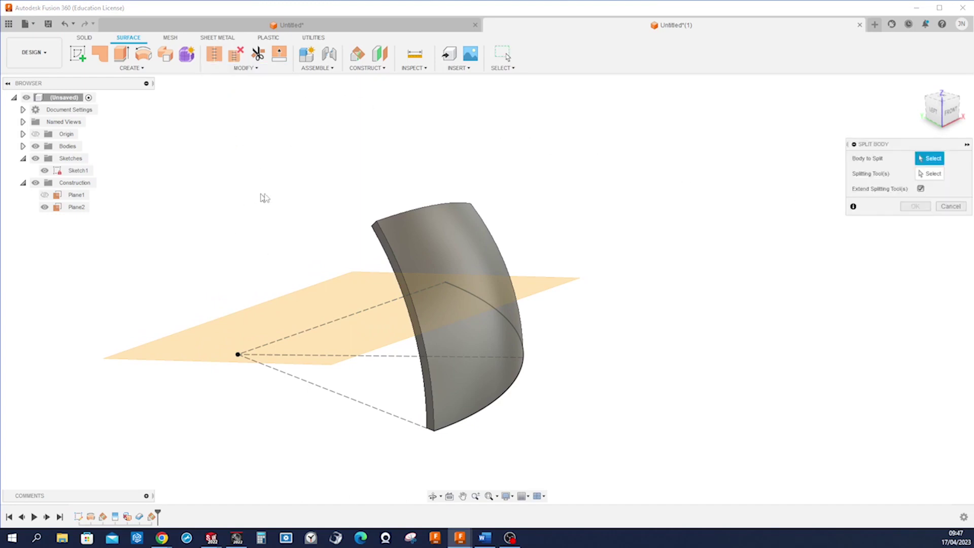
{"action": "left_click", "coordinate": [449, 242]}
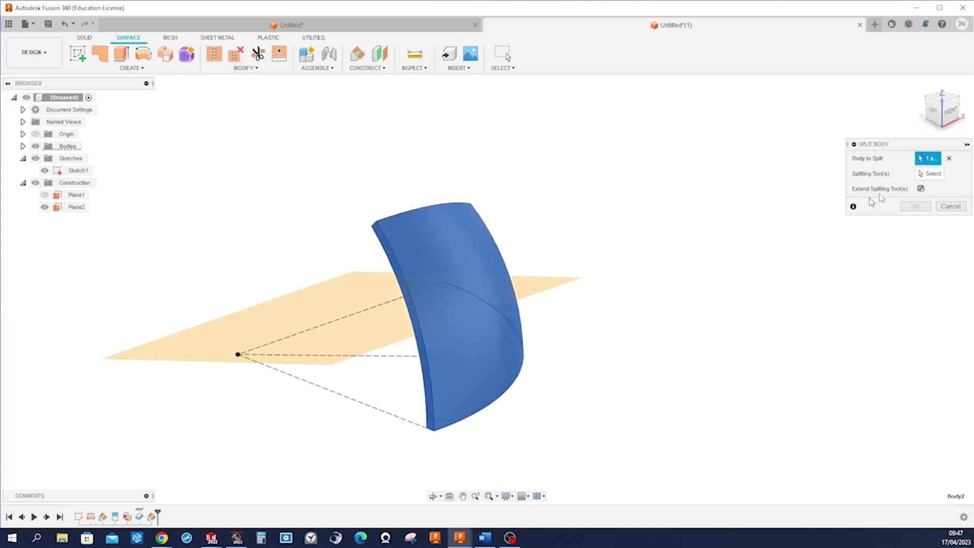
{"action": "left_click", "coordinate": [929, 173]}
{"action": "left_click", "coordinate": [562, 283]}
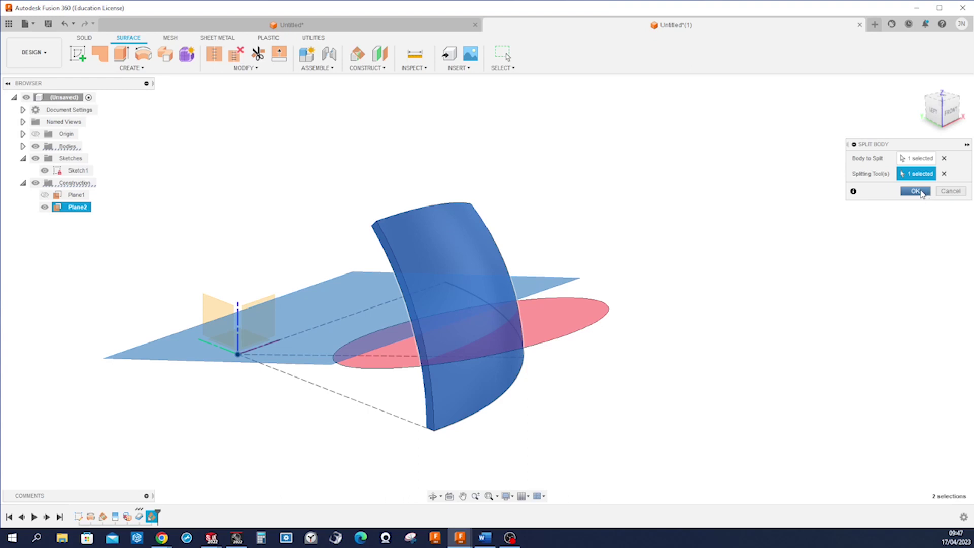
{"action": "left_click", "coordinate": [915, 191]}
{"action": "middle_click_drag", "start_coordinate": [700, 276], "coordinate": [674, 267], "text": "shift"}
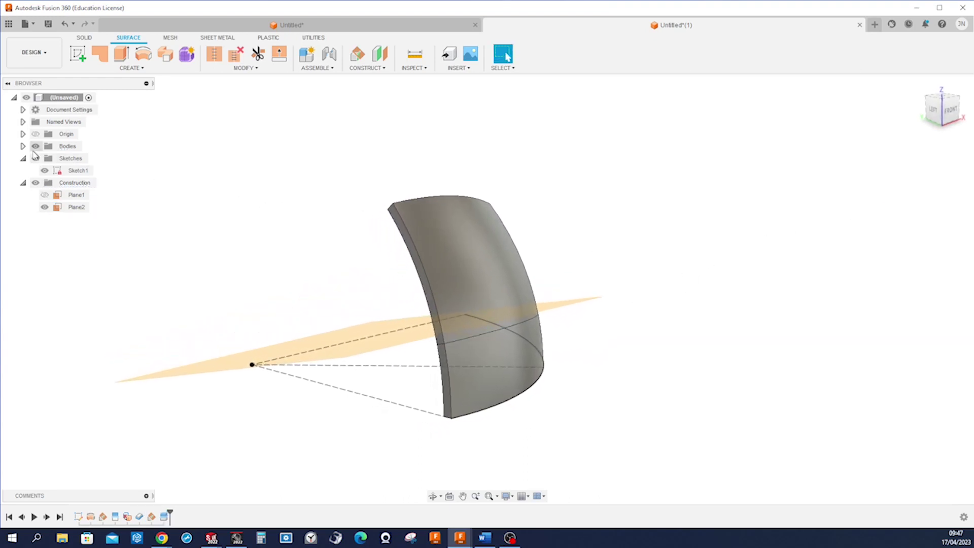
{"action": "left_click", "coordinate": [23, 146]}
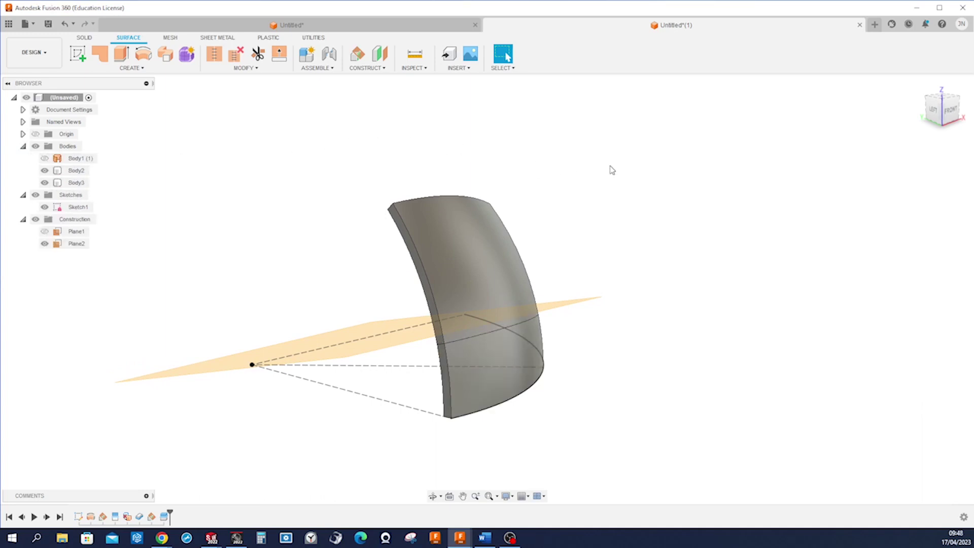
Step: Mirror both split panel bodies across the horizontal XY origin plane as new bodies
{"action": "key", "text": "s"}
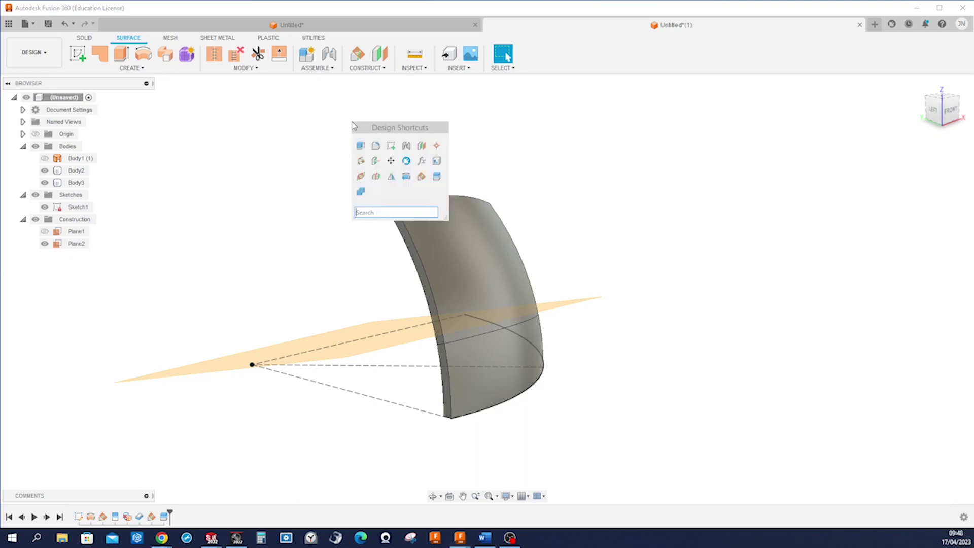
{"action": "left_click", "coordinate": [389, 176]}
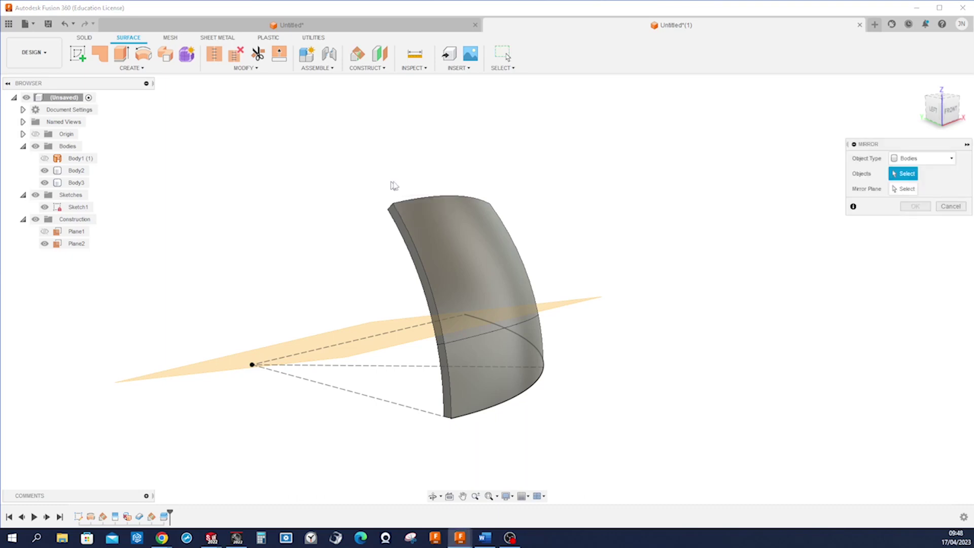
{"action": "left_click", "coordinate": [462, 244]}
{"action": "left_click", "coordinate": [467, 360]}
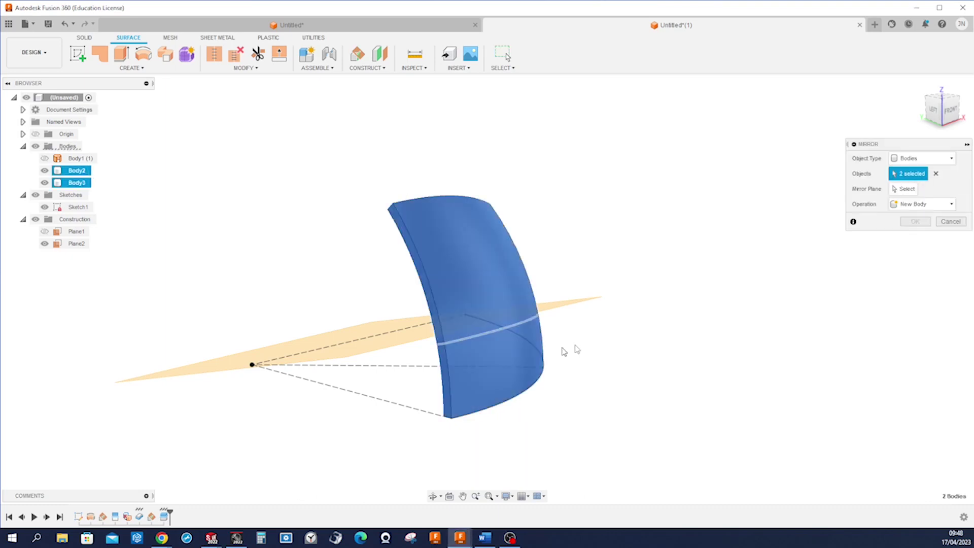
{"action": "left_click", "coordinate": [907, 190]}
{"action": "middle_click_drag", "start_coordinate": [515, 315], "coordinate": [874, 274], "text": "shift"}
{"action": "left_click", "coordinate": [299, 341]}
{"action": "left_click", "coordinate": [945, 205]}
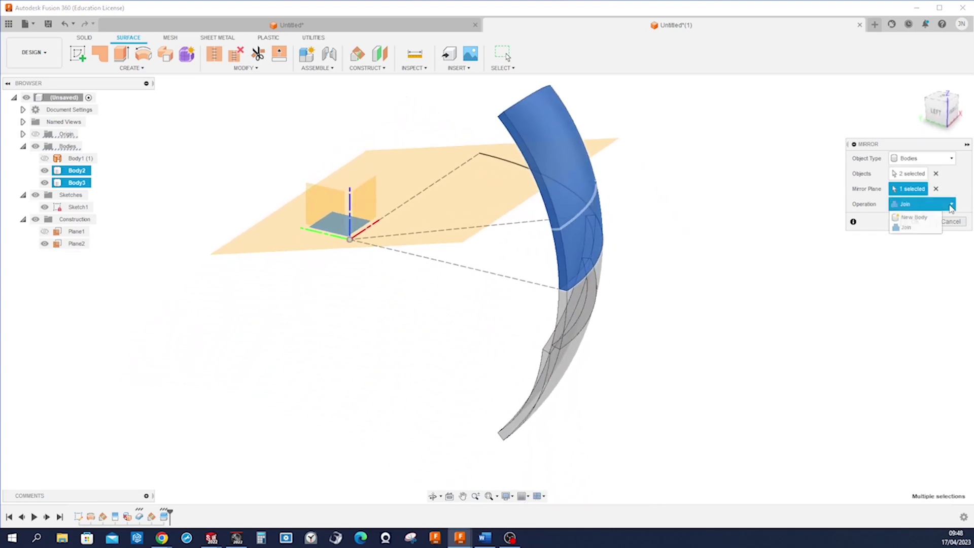
{"action": "left_click", "coordinate": [913, 217]}
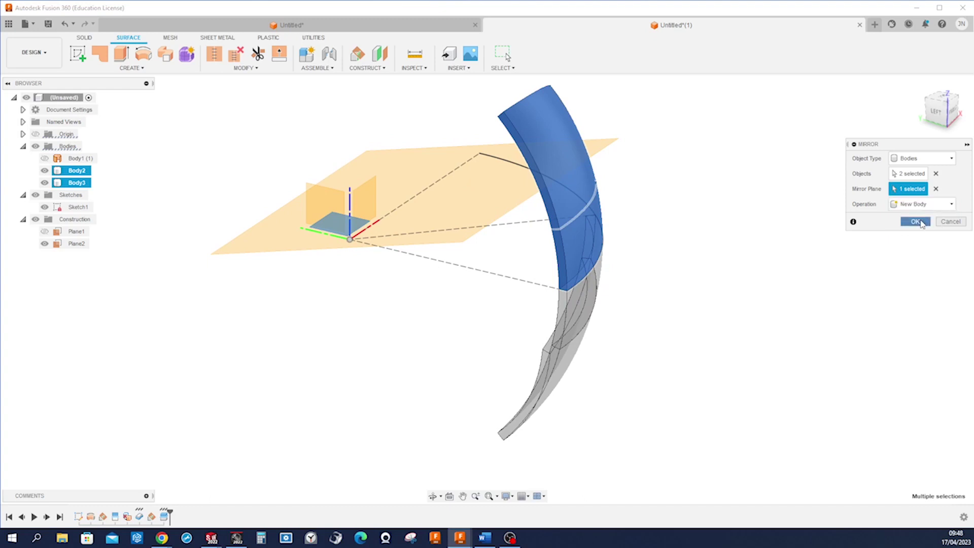
{"action": "left_click", "coordinate": [915, 222]}
Step: Combine the two adjoining middle strips into one body with Join, and hide the sketch and the 15° plane
{"action": "middle_click_drag", "start_coordinate": [861, 245], "coordinate": [456, 278], "text": "shift"}
{"action": "left_click", "coordinate": [449, 224]}
{"action": "left_click", "coordinate": [368, 296]}
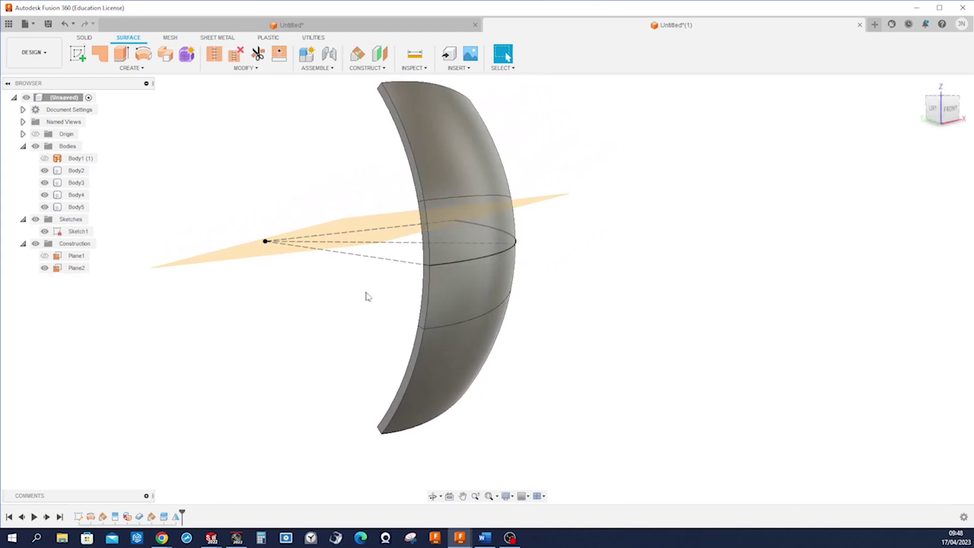
{"action": "key", "text": "s"}
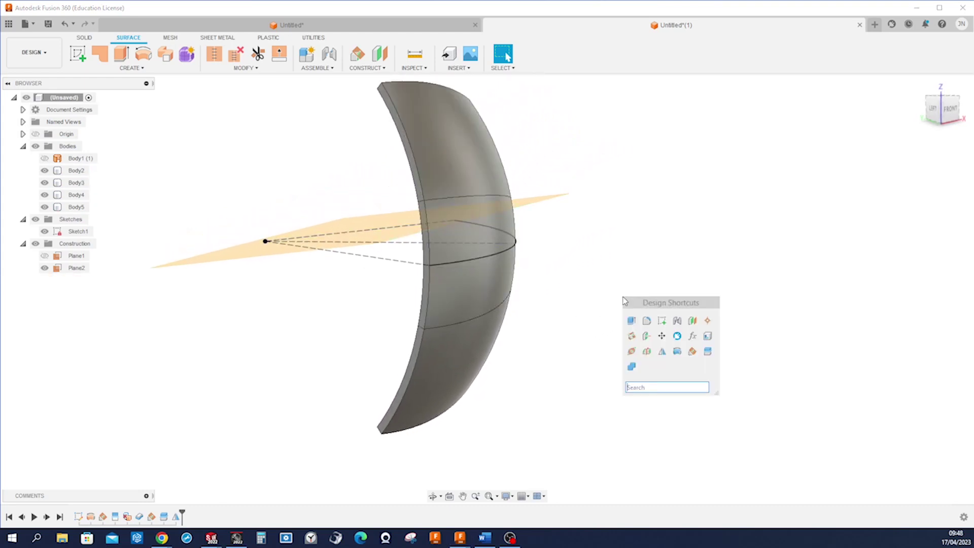
{"action": "left_click", "coordinate": [632, 366]}
{"action": "left_click", "coordinate": [487, 286]}
{"action": "left_click", "coordinate": [456, 249]}
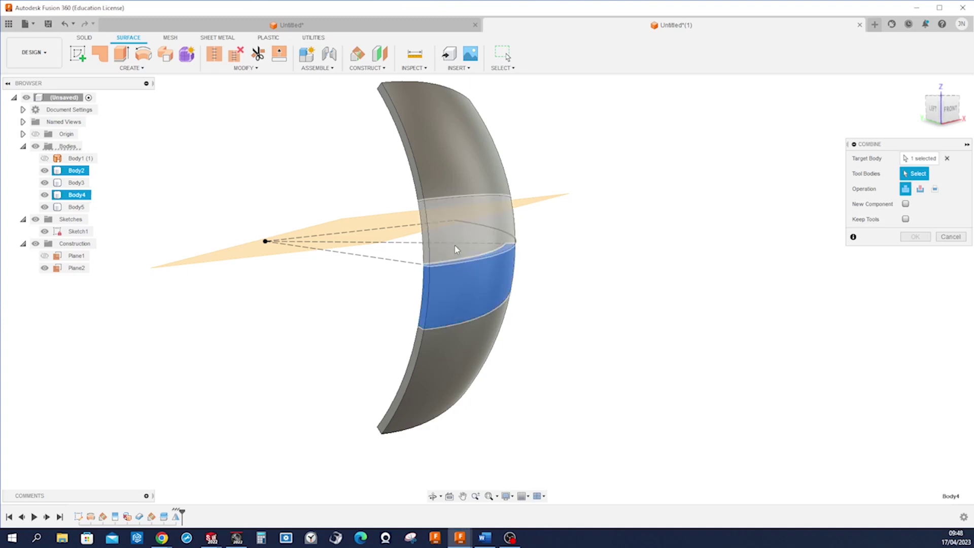
{"action": "left_click", "coordinate": [922, 241]}
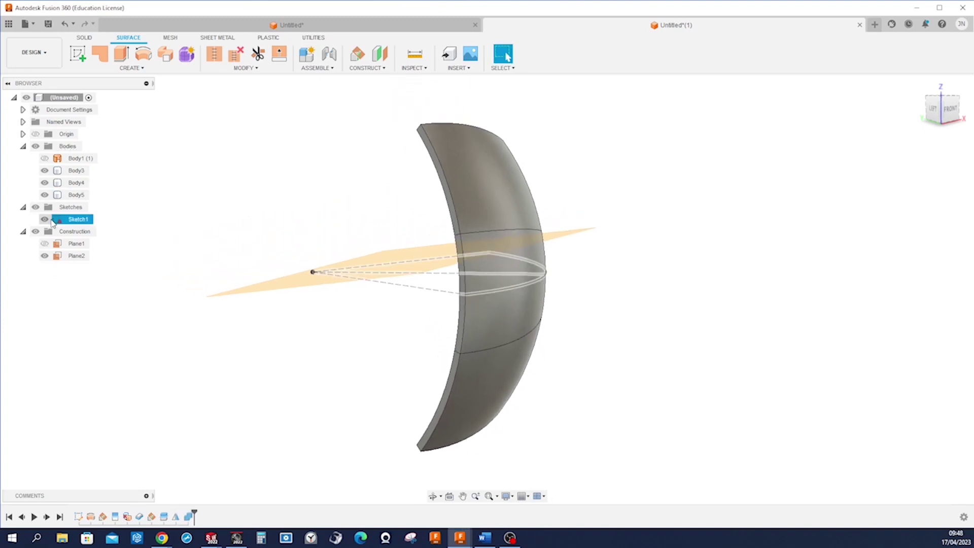
{"action": "left_click", "coordinate": [45, 219]}
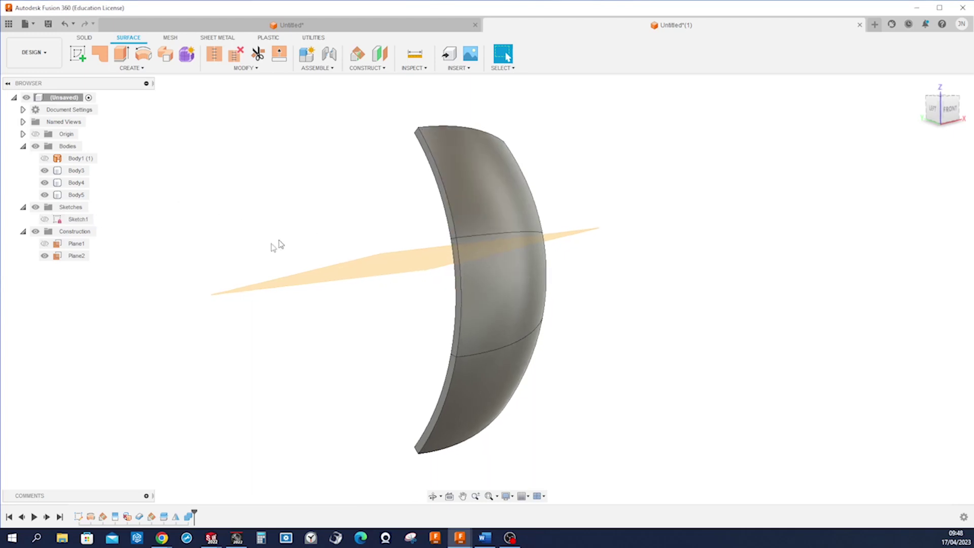
{"action": "left_click", "coordinate": [44, 255]}
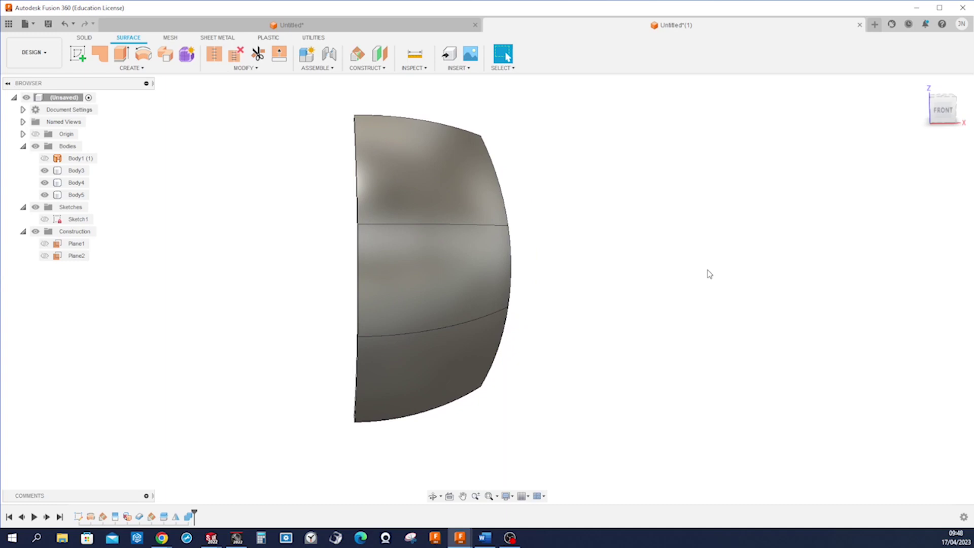
Step: Mirror the three strip bodies across the YZ origin plane, joining each with its mirrored half
{"action": "key", "text": "s"}
{"action": "left_click", "coordinate": [751, 328]}
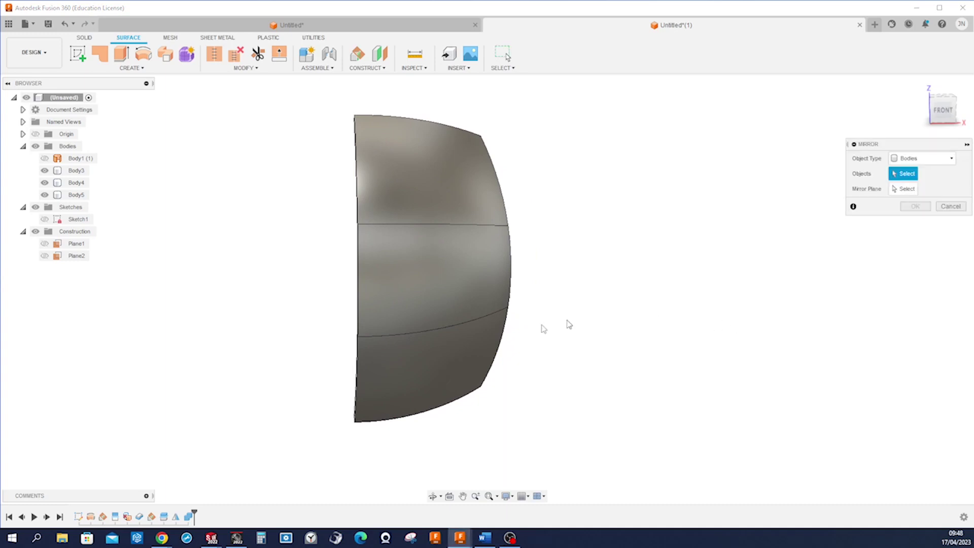
{"action": "left_click", "coordinate": [452, 348]}
{"action": "left_click", "coordinate": [441, 311]}
{"action": "left_click", "coordinate": [439, 202]}
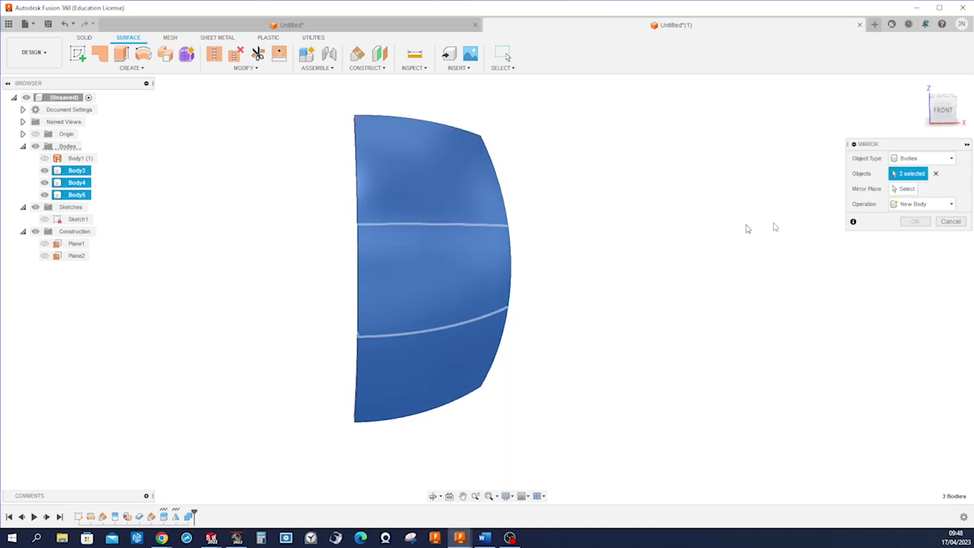
{"action": "left_click", "coordinate": [907, 189]}
{"action": "middle_click_drag", "start_coordinate": [479, 202], "coordinate": [520, 208], "text": "shift"}
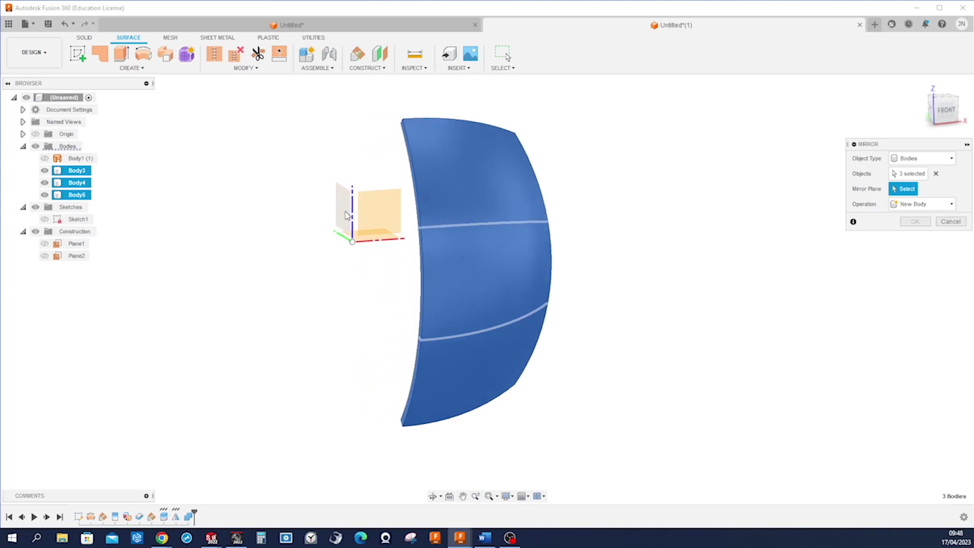
{"action": "left_click", "coordinate": [346, 215]}
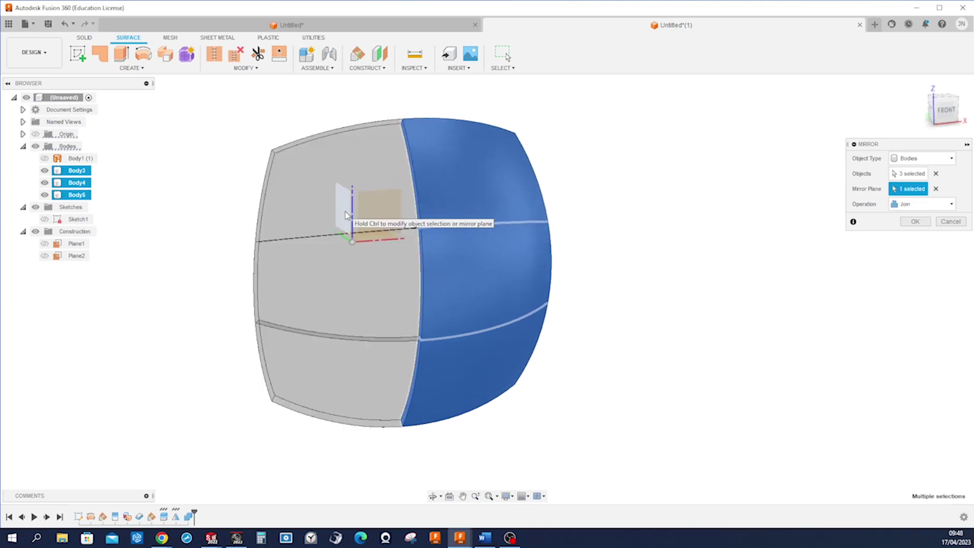
{"action": "left_click", "coordinate": [918, 221]}
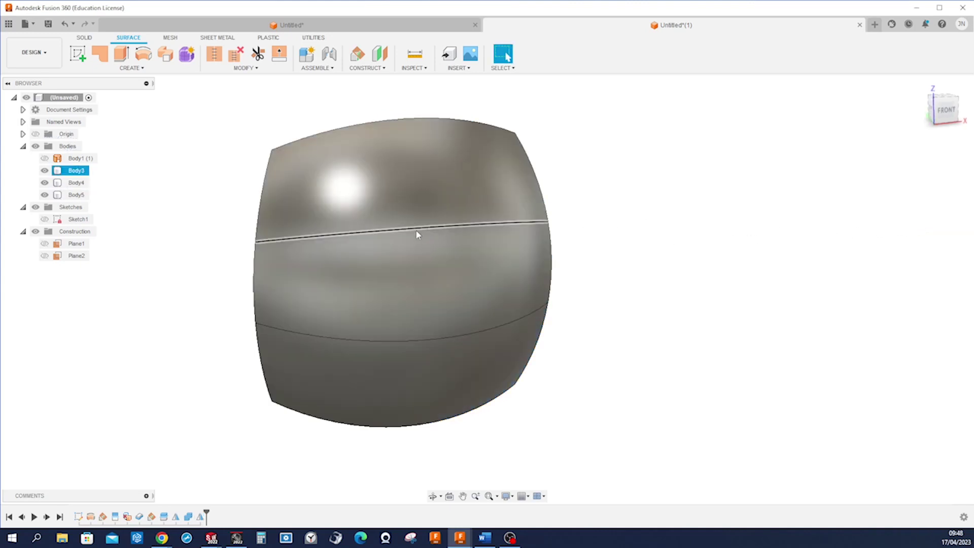
Step: Fillet all edges of the upper strip's outer face with a 3 mm radius
{"action": "middle_click_drag", "start_coordinate": [445, 271], "coordinate": [651, 232], "text": "shift"}
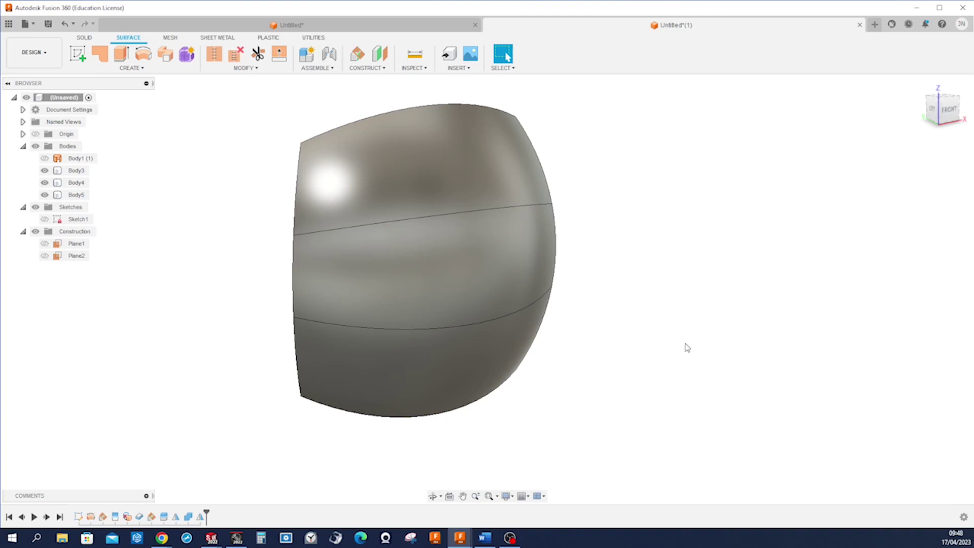
{"action": "key", "text": "s"}
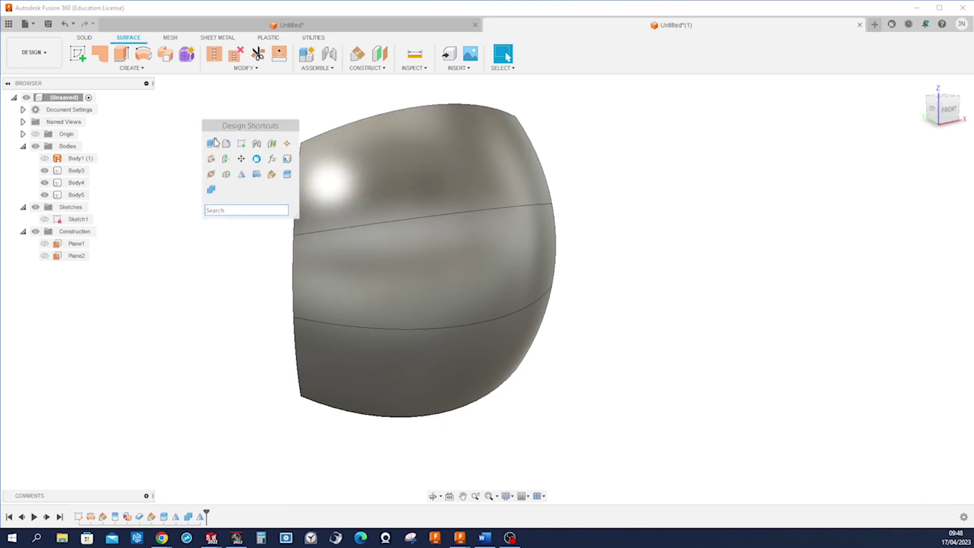
{"action": "left_click", "coordinate": [212, 143]}
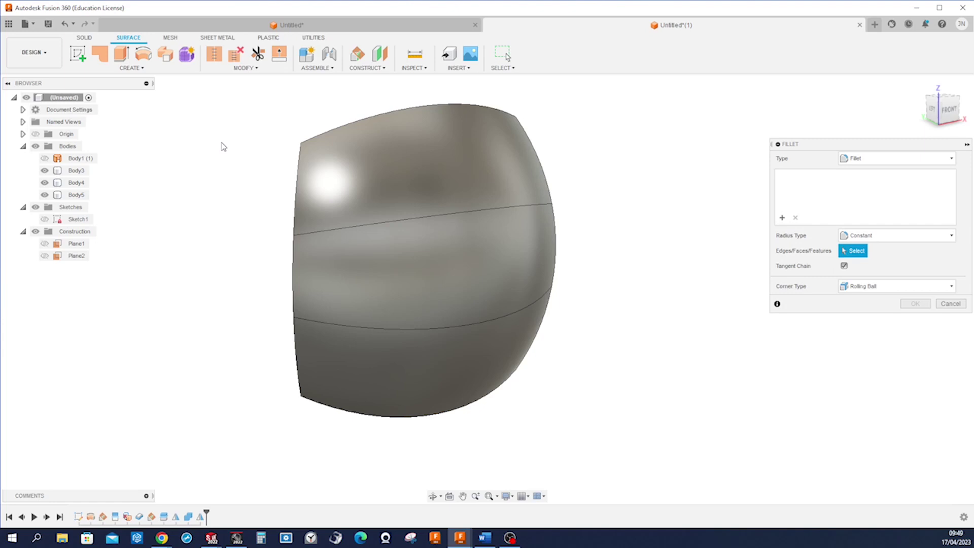
{"action": "left_click", "coordinate": [382, 188]}
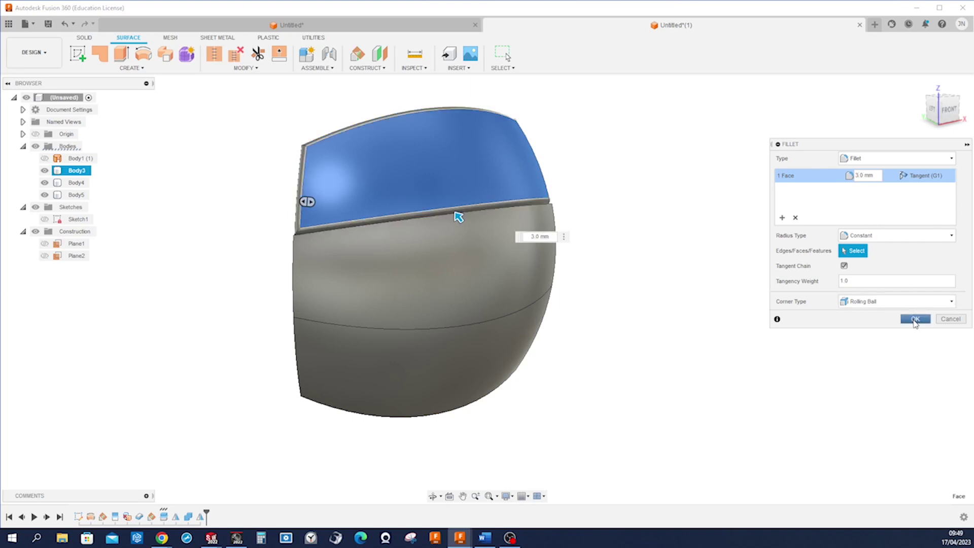
{"action": "left_click", "coordinate": [914, 319]}
Step: Fillet all edges of the middle strip's outer face with a 3 mm radius
{"action": "left_click", "coordinate": [472, 277]}
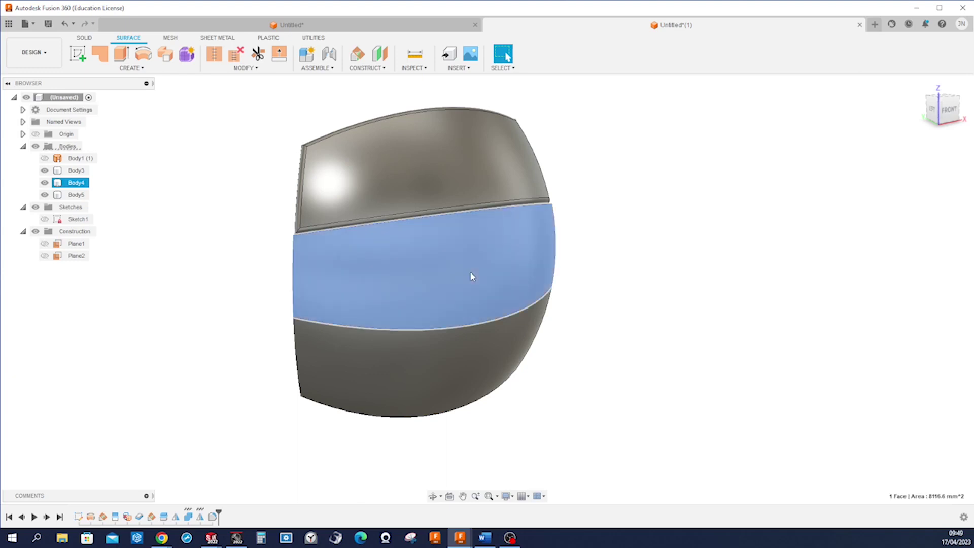
{"action": "key", "text": "s"}
{"action": "left_click", "coordinate": [494, 294]}
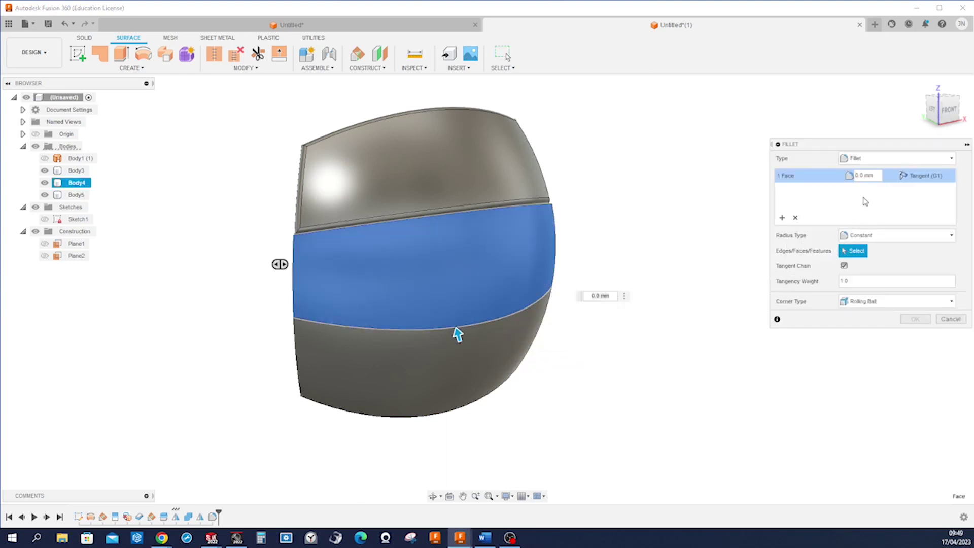
{"action": "type", "text": "0.5"}
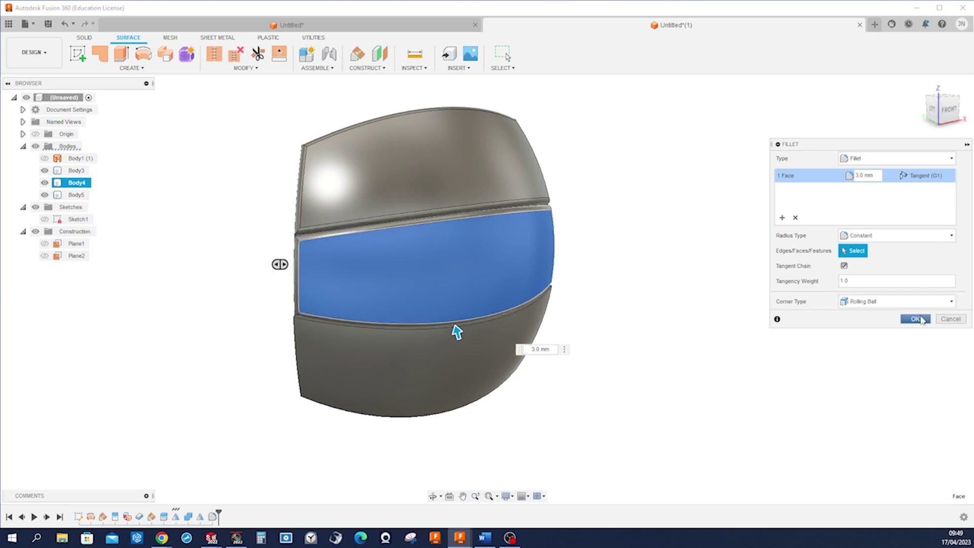
{"action": "left_click", "coordinate": [920, 319]}
Step: Fillet all edges of the lower strip's outer face with a 3 mm radius
{"action": "left_click", "coordinate": [461, 358]}
{"action": "key", "text": "s"}
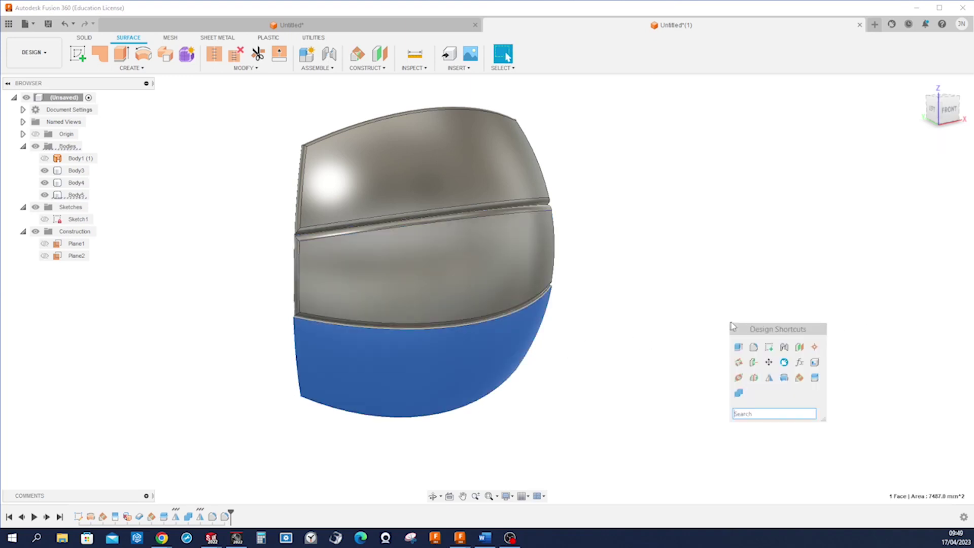
{"action": "left_click", "coordinate": [754, 347]}
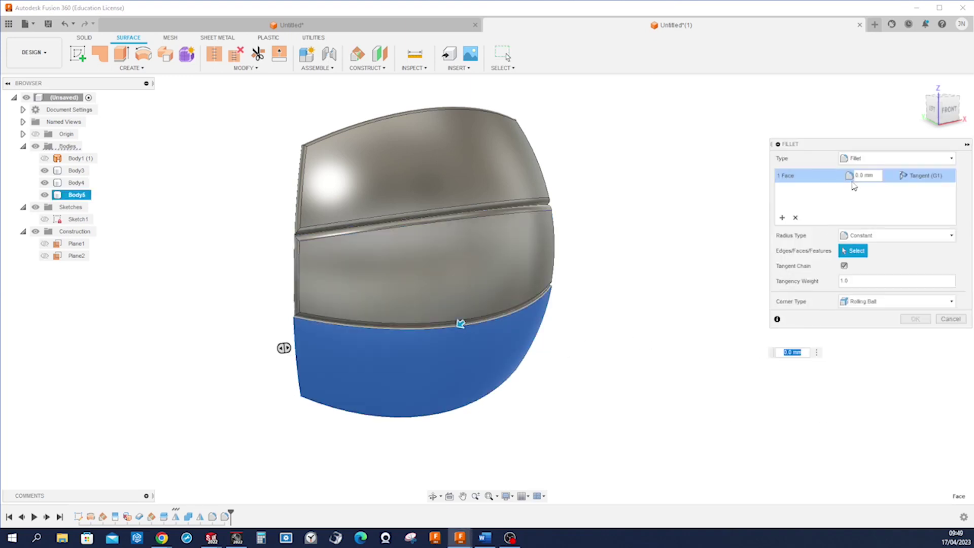
{"action": "type", "text": "0.5"}
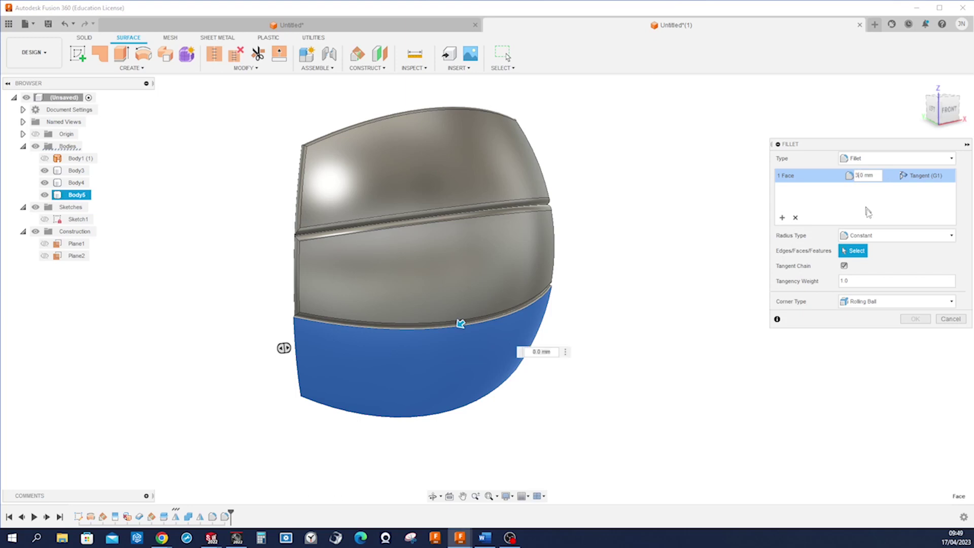
{"action": "left_click", "coordinate": [917, 320]}
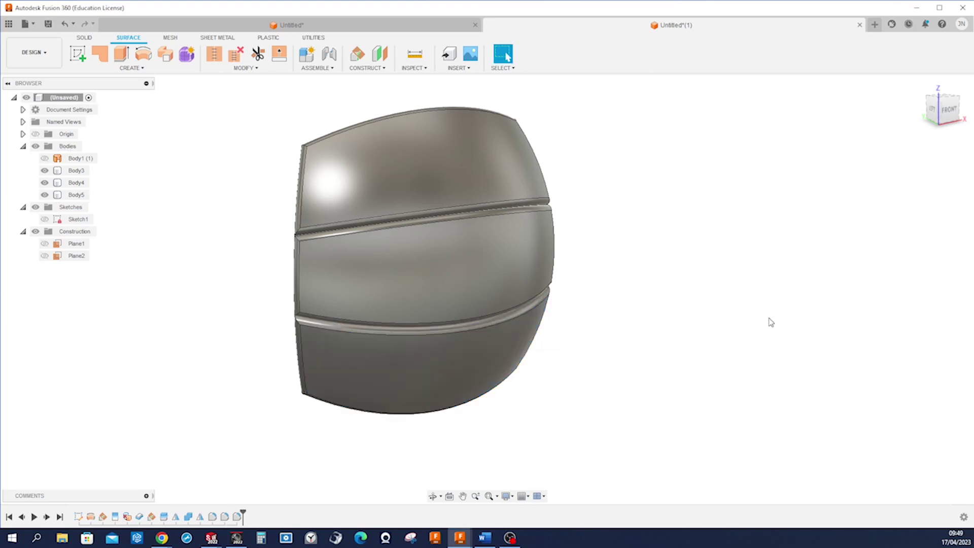
Step: Apply the Leather - Matte (White) appearance to the lower and upper strip bodies
{"action": "middle_click_drag", "start_coordinate": [768, 318], "coordinate": [767, 302], "text": "shift"}
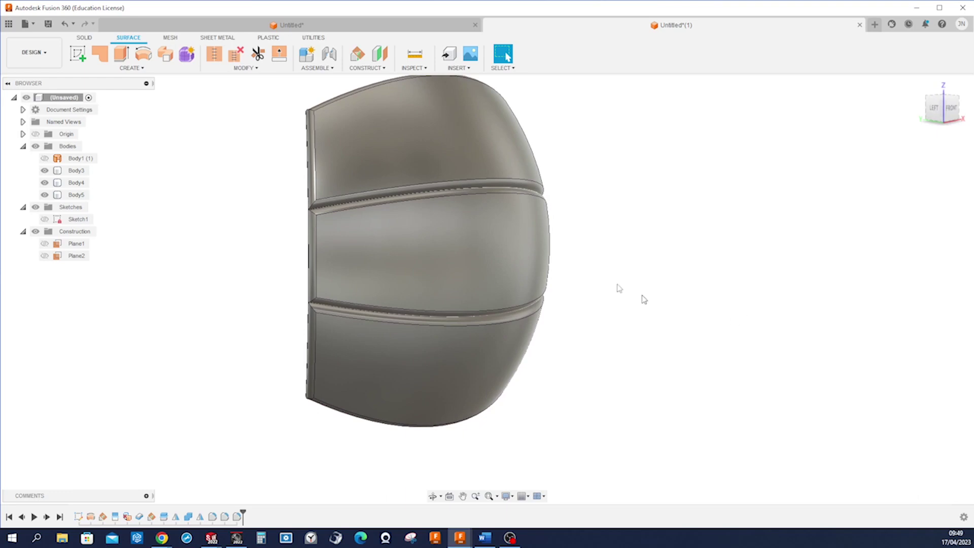
{"action": "middle_click_drag", "start_coordinate": [483, 256], "coordinate": [490, 255], "text": "shift"}
{"action": "middle_click_drag", "start_coordinate": [707, 211], "coordinate": [716, 217], "text": "shift"}
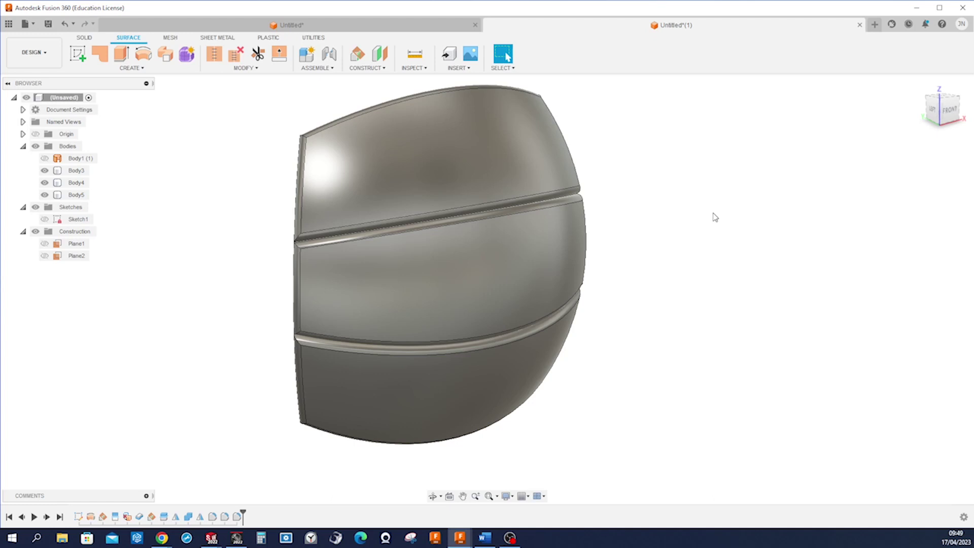
{"action": "key", "text": "a"}
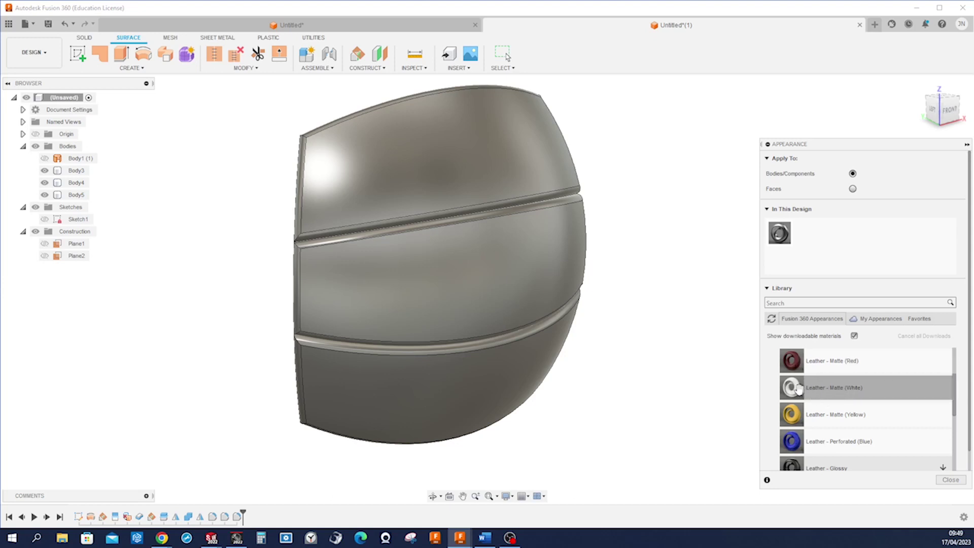
{"action": "left_click_drag", "start_coordinate": [798, 389], "coordinate": [530, 369]}
{"action": "left_click_drag", "start_coordinate": [796, 389], "coordinate": [531, 150]}
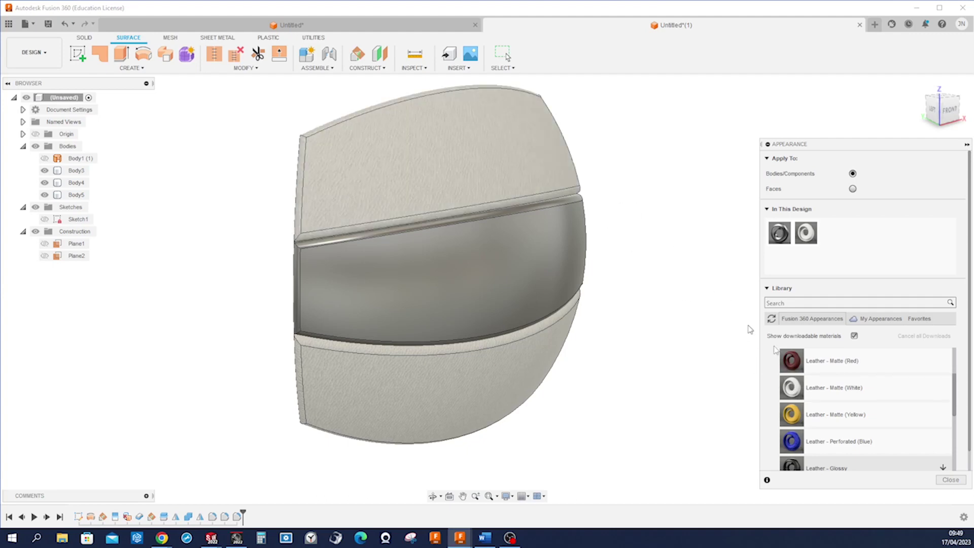
Step: Apply the Leather - Matte (Blue) appearance to the middle strip body
{"action": "scroll", "coordinate": [837, 400], "scroll_direction": "down", "scroll_amount": 5}
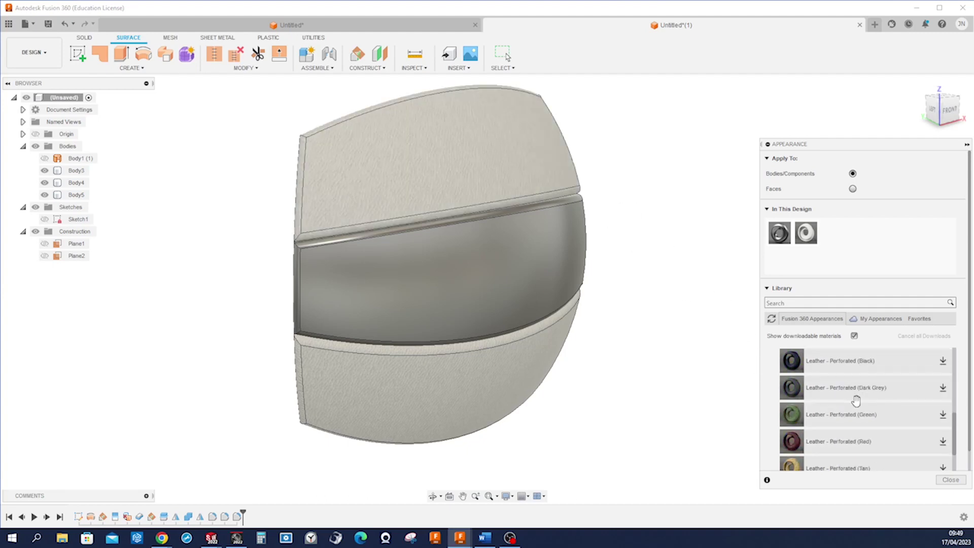
{"action": "scroll", "coordinate": [856, 401], "scroll_direction": "up", "scroll_amount": 5}
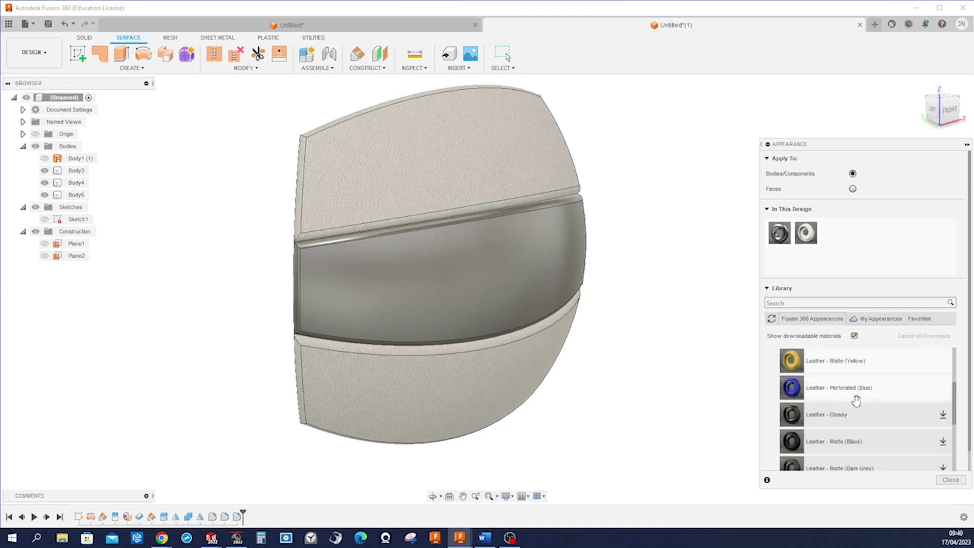
{"action": "scroll", "coordinate": [854, 401], "scroll_direction": "up", "scroll_amount": 3}
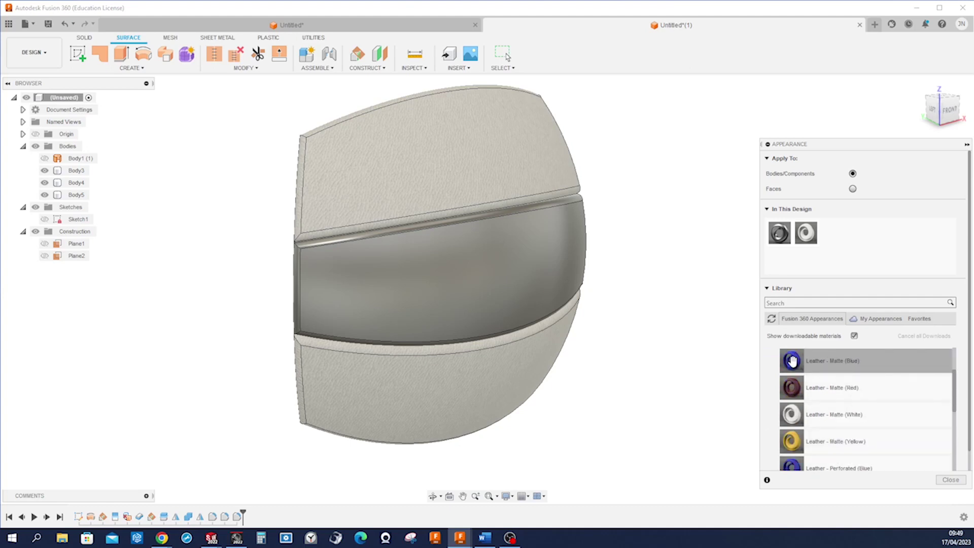
{"action": "left_click_drag", "start_coordinate": [792, 360], "coordinate": [539, 270]}
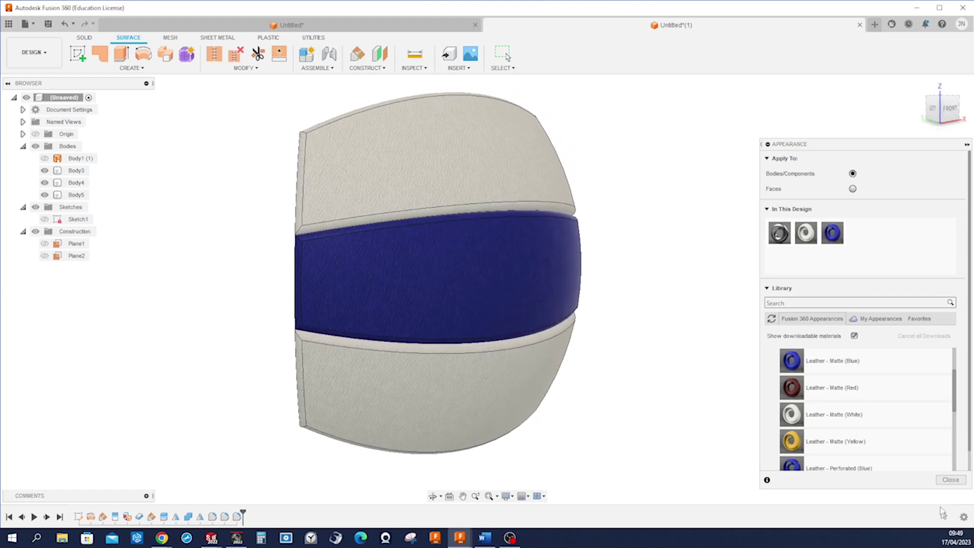
Step: Show Sketch1 and create a copy of the three strip bodies rotated 90 degrees about the origin Z axis
{"action": "left_click", "coordinate": [950, 479]}
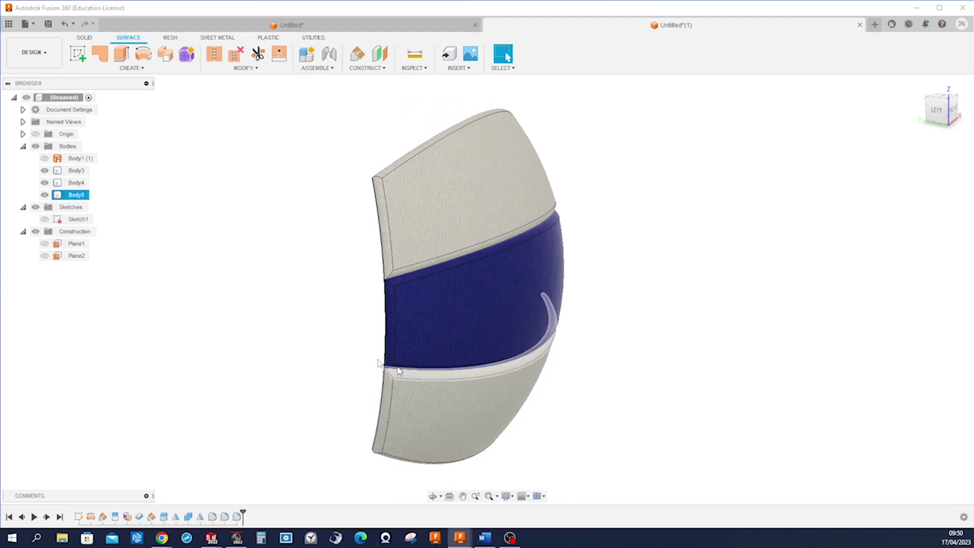
{"action": "left_click", "coordinate": [45, 219]}
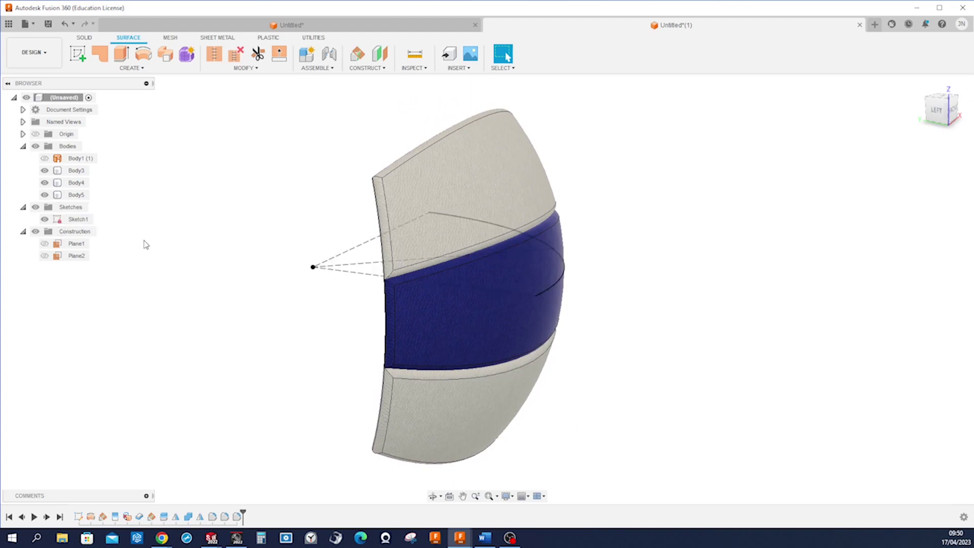
{"action": "key", "text": "m"}
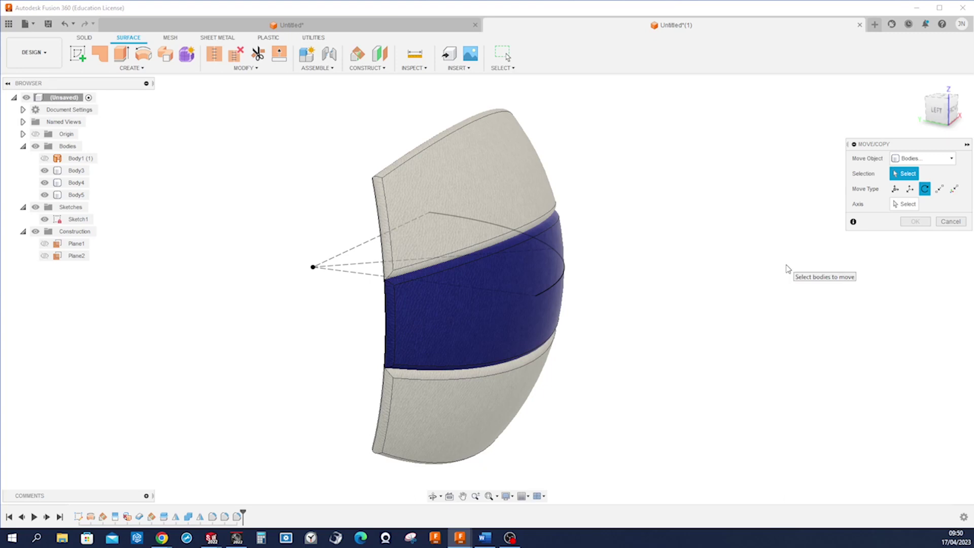
{"action": "left_click_drag", "start_coordinate": [591, 391], "coordinate": [438, 178]}
{"action": "left_click", "coordinate": [895, 219]}
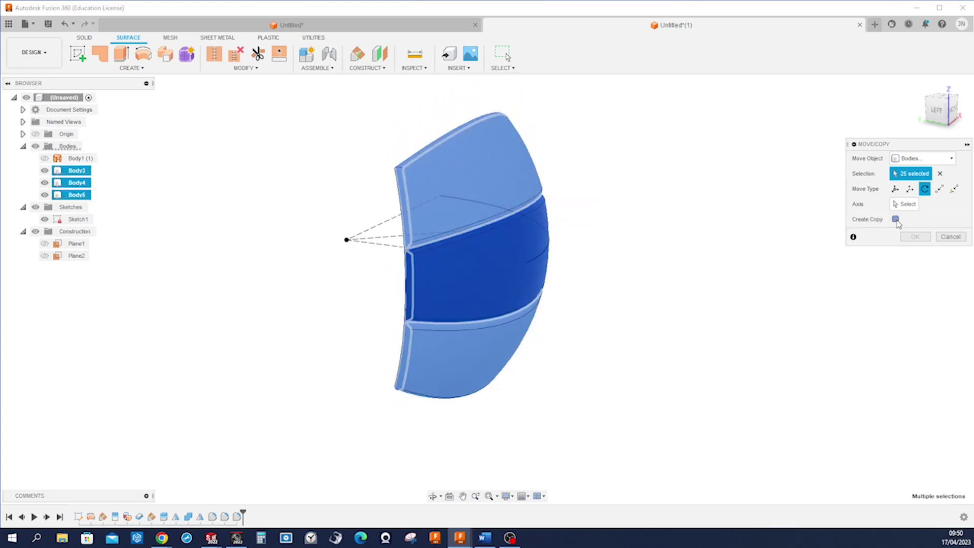
{"action": "left_click", "coordinate": [906, 205]}
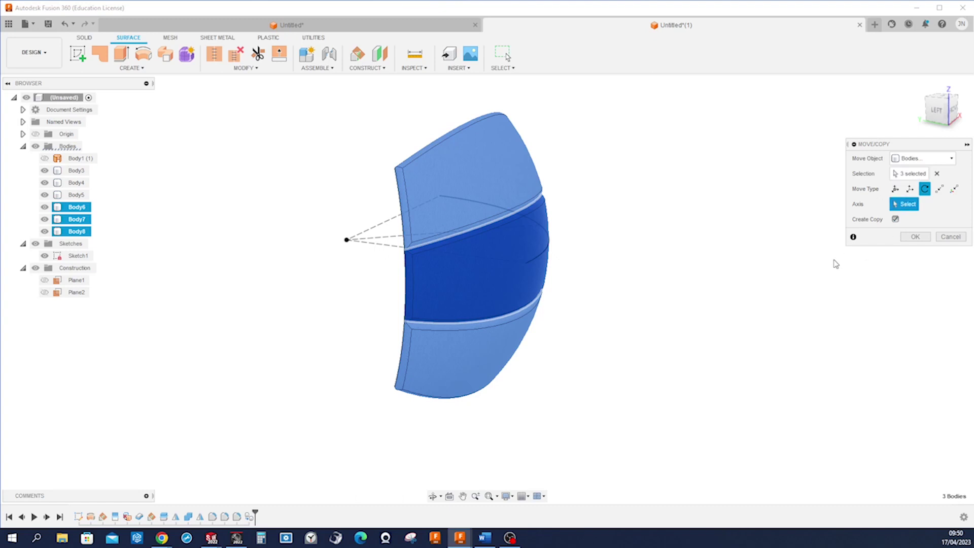
{"action": "middle_click_drag", "start_coordinate": [835, 261], "coordinate": [766, 289], "text": "shift"}
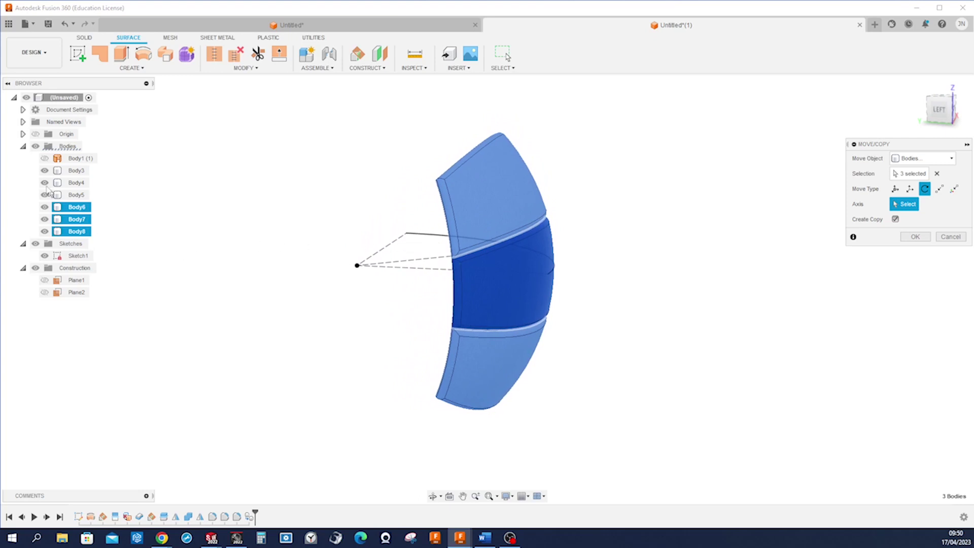
{"action": "left_click", "coordinate": [23, 133]}
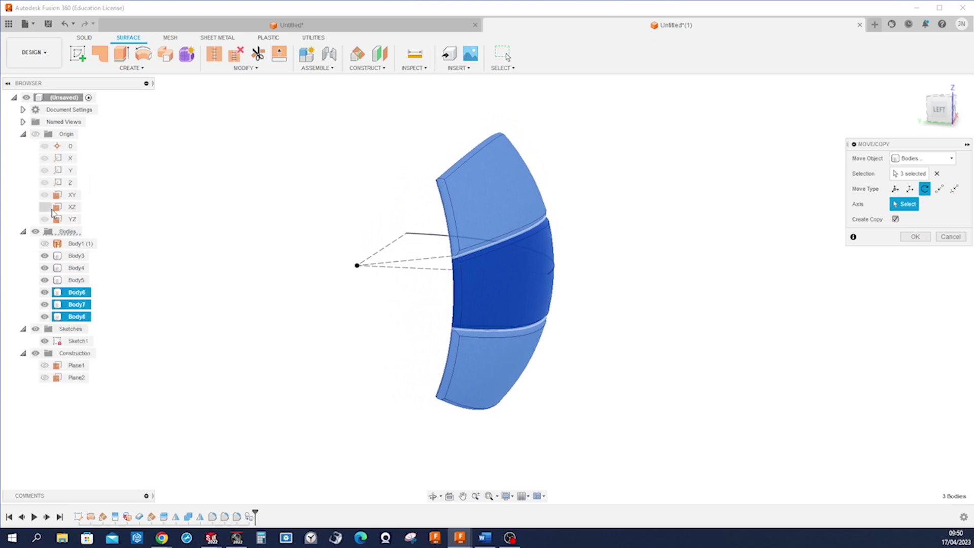
{"action": "left_click", "coordinate": [70, 183]}
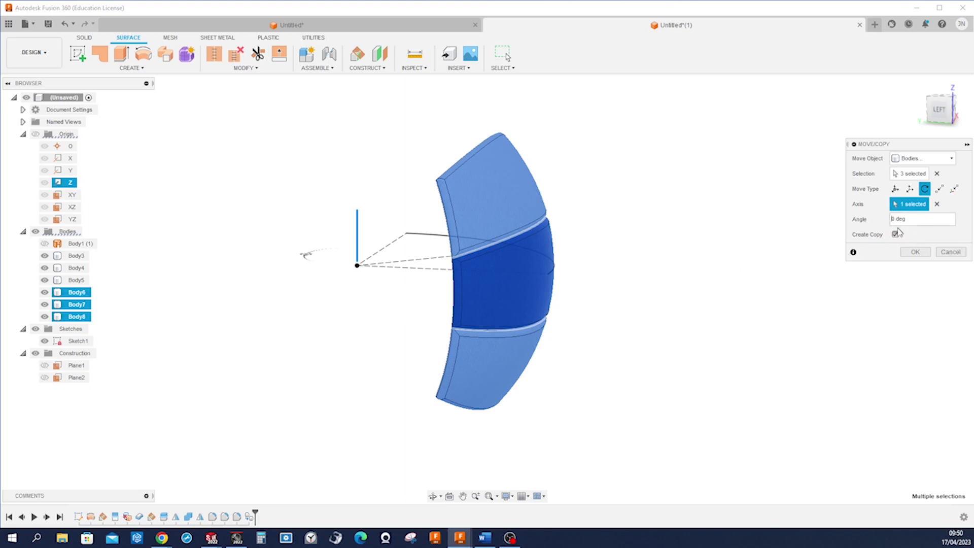
{"action": "type", "text": "9"}
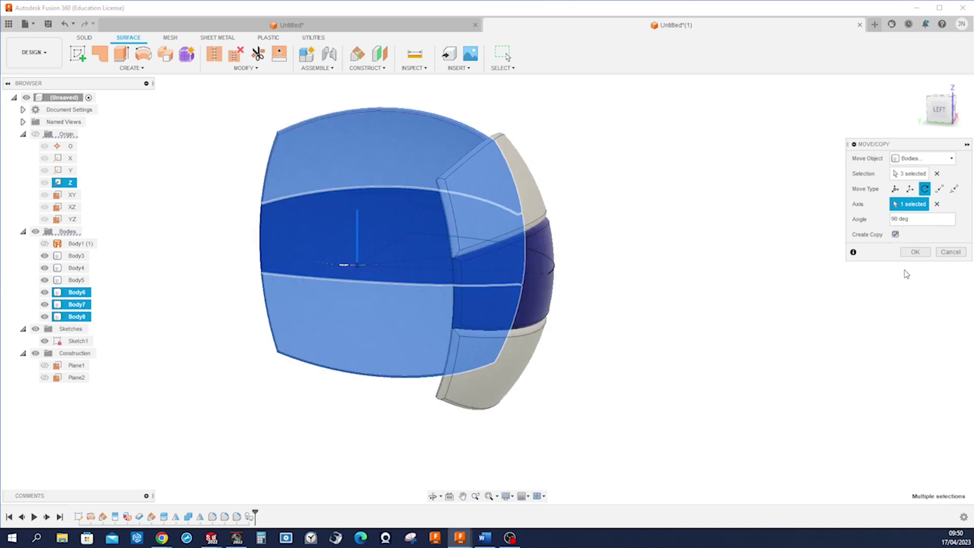
{"action": "left_click", "coordinate": [914, 252]}
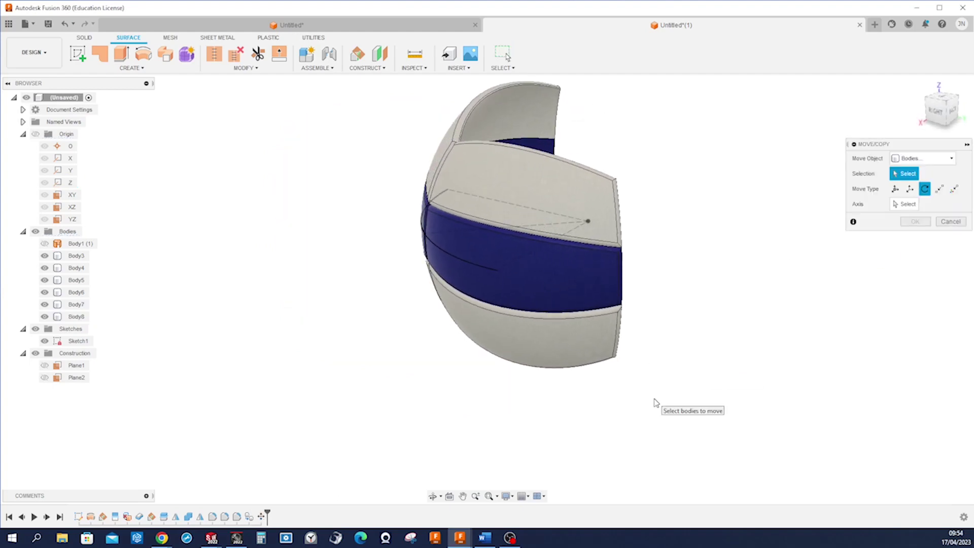
Step: Rotate the three copied strips 90 degrees in place about the dashed sketch line running from the ball centre through their middle
{"action": "left_click", "coordinate": [604, 348]}
{"action": "left_click", "coordinate": [607, 282]}
{"action": "left_click", "coordinate": [612, 233]}
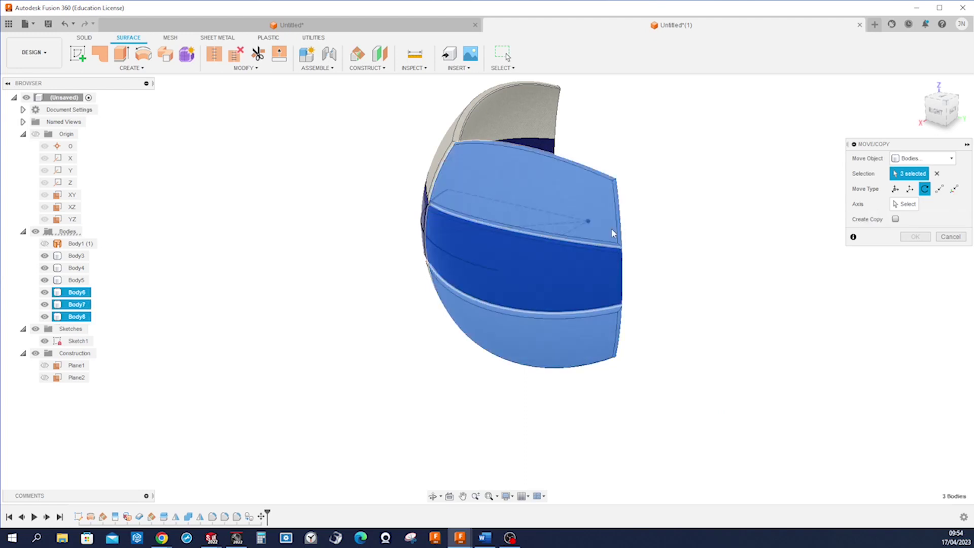
{"action": "left_click", "coordinate": [904, 206]}
{"action": "middle_click_drag", "start_coordinate": [801, 248], "coordinate": [587, 250], "text": "shift"}
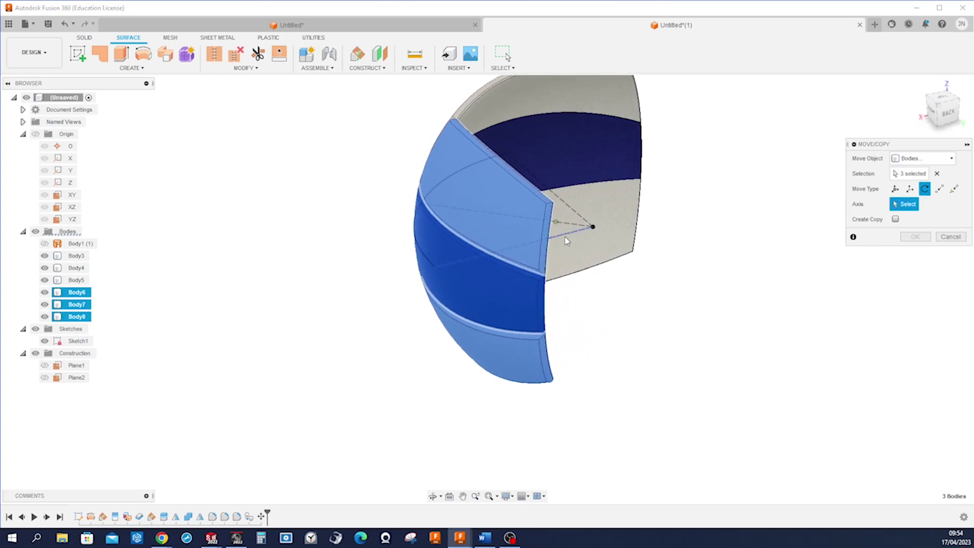
{"action": "left_click", "coordinate": [566, 237]}
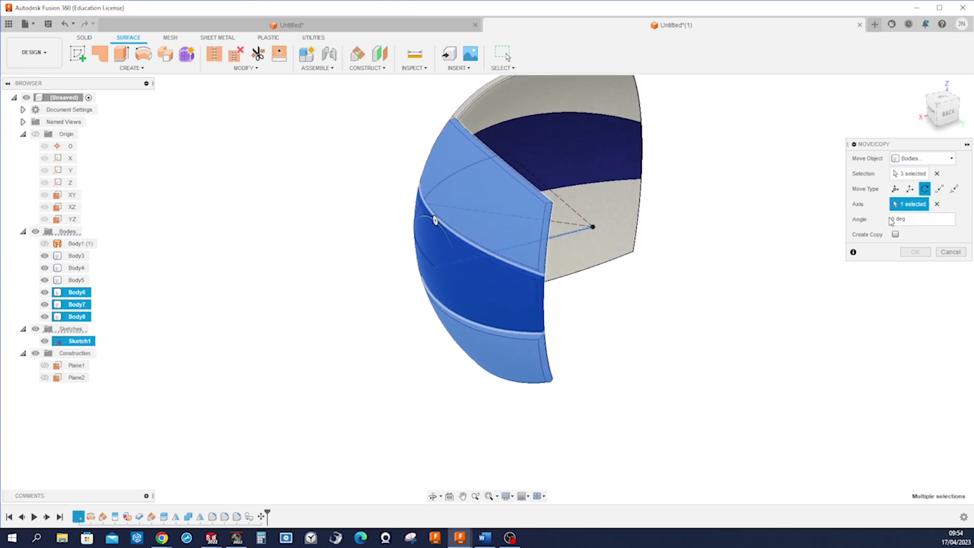
{"action": "left_click", "coordinate": [891, 220]}
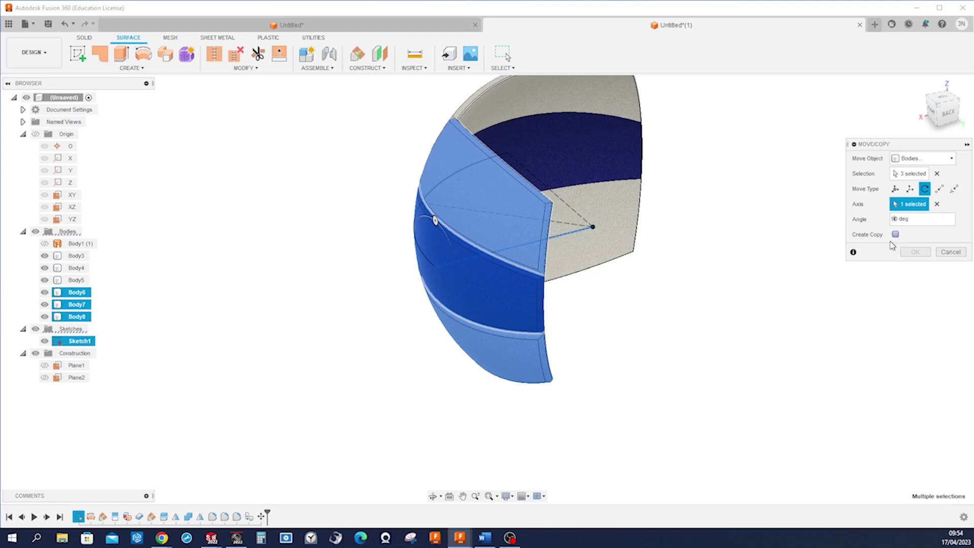
{"action": "left_click", "coordinate": [916, 252]}
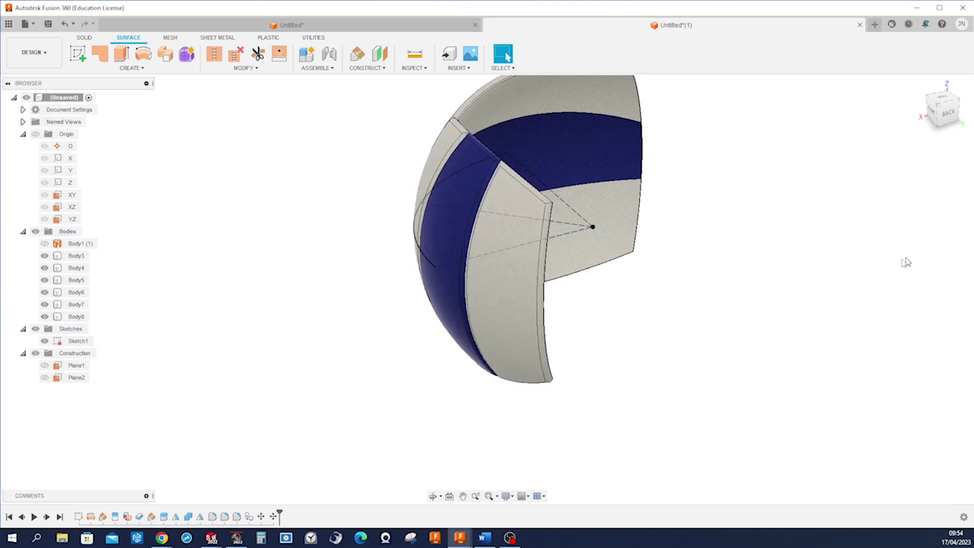
Step: Create a copy of the three original strips rotated 90 degrees about the same dashed sketch line to cover the ball's top
{"action": "key", "text": "m"}
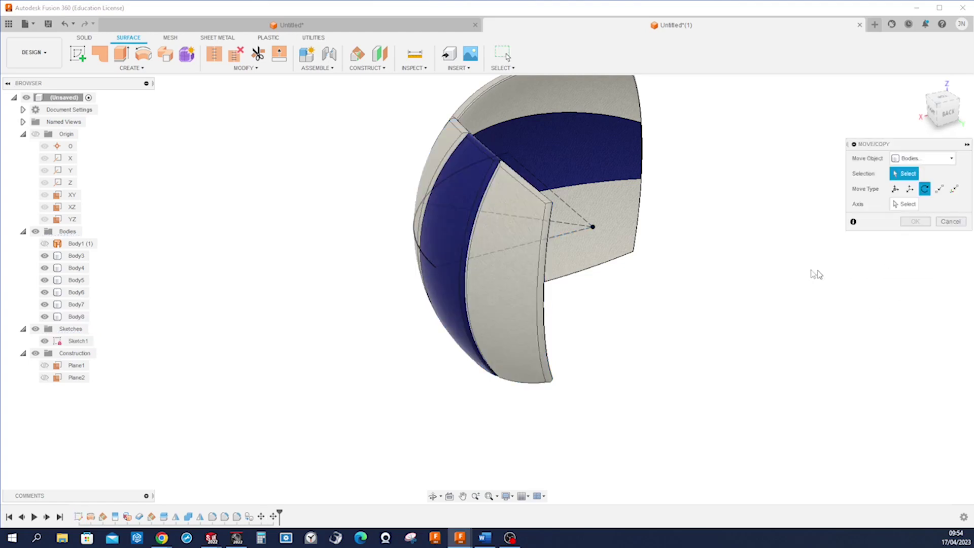
{"action": "mouse_move", "coordinate": [754, 274]}
{"action": "middle_mouse_down", "text": "shift"}
{"action": "mouse_move", "coordinate": [773, 275]}
{"action": "mouse_move", "coordinate": [750, 277]}
{"action": "middle_mouse_up", "text": "shift"}
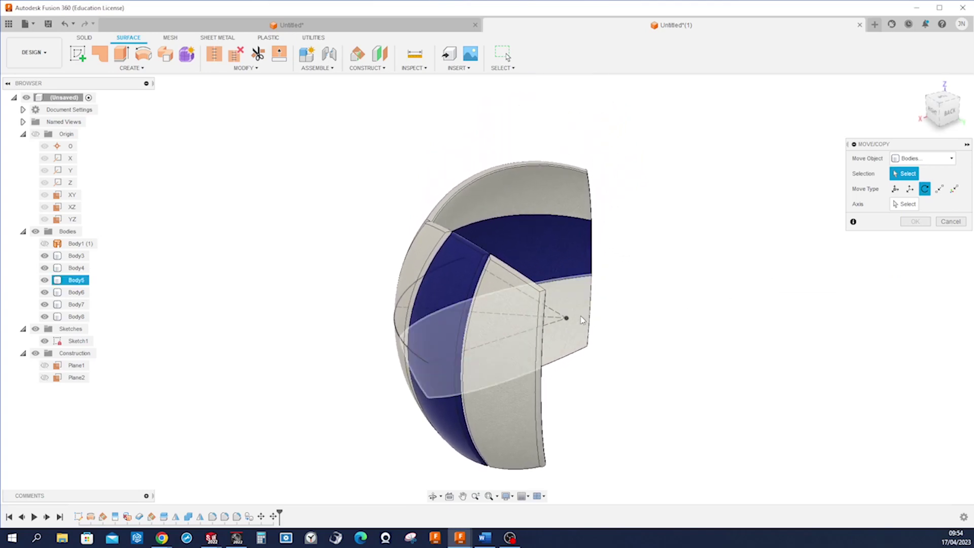
{"action": "left_click", "coordinate": [583, 315]}
{"action": "left_click", "coordinate": [573, 260]}
{"action": "left_click", "coordinate": [575, 212]}
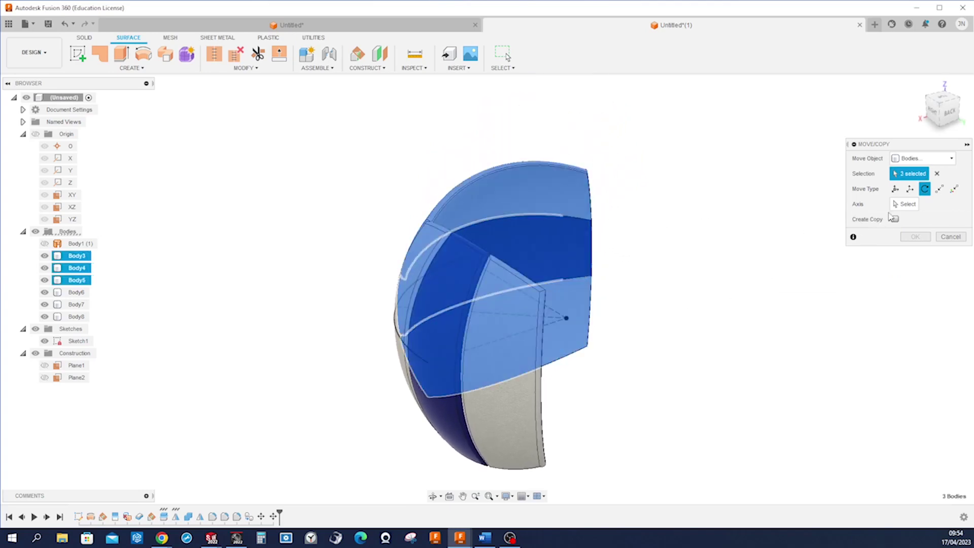
{"action": "left_click", "coordinate": [903, 204]}
{"action": "middle_click_drag", "start_coordinate": [820, 260], "coordinate": [804, 263], "text": "shift"}
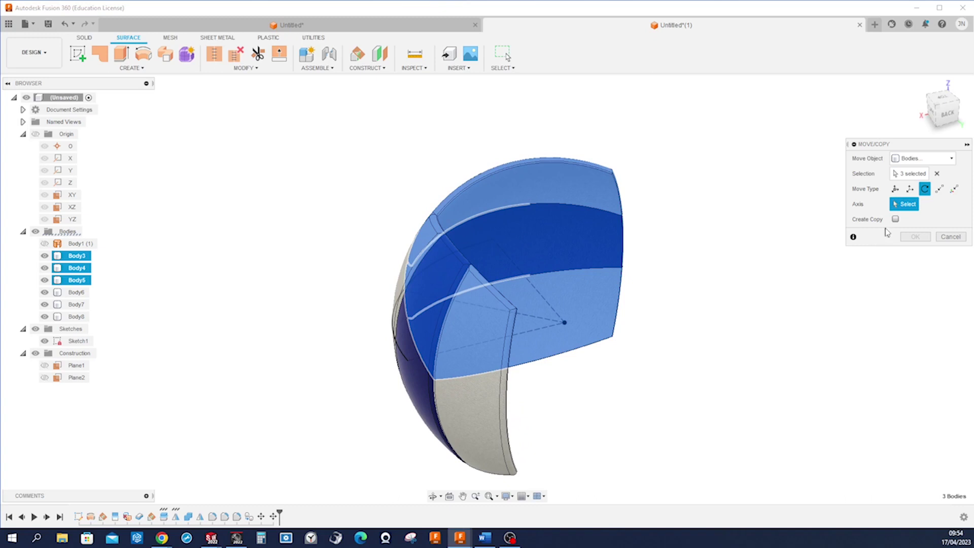
{"action": "left_click", "coordinate": [895, 220]}
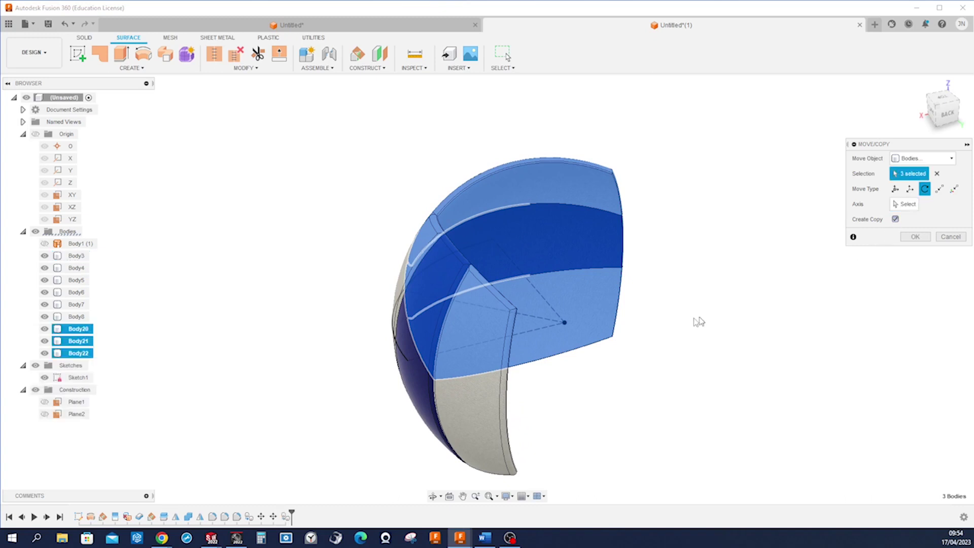
{"action": "left_click", "coordinate": [904, 204]}
{"action": "left_click", "coordinate": [541, 334]}
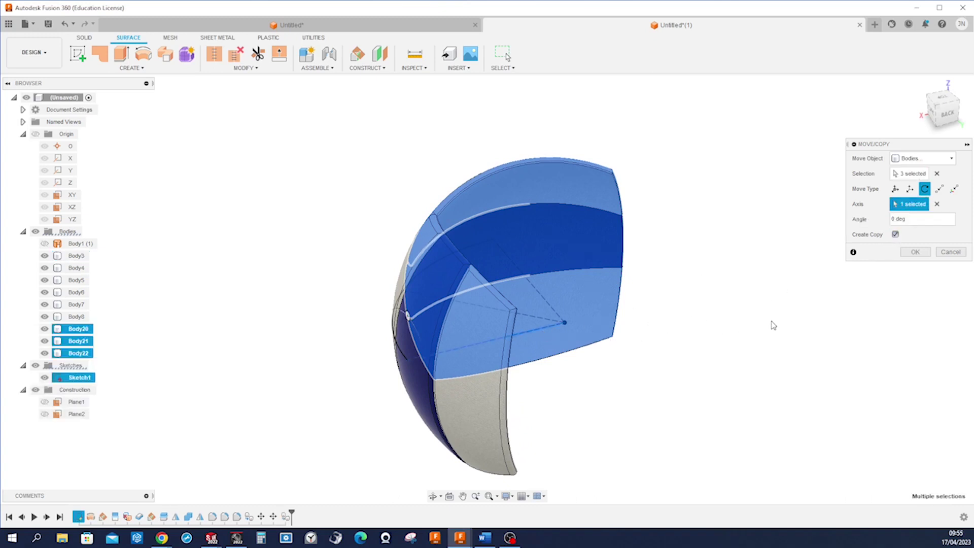
{"action": "middle_click_drag", "start_coordinate": [770, 321], "coordinate": [870, 284], "text": "shift"}
{"action": "left_click", "coordinate": [893, 218]}
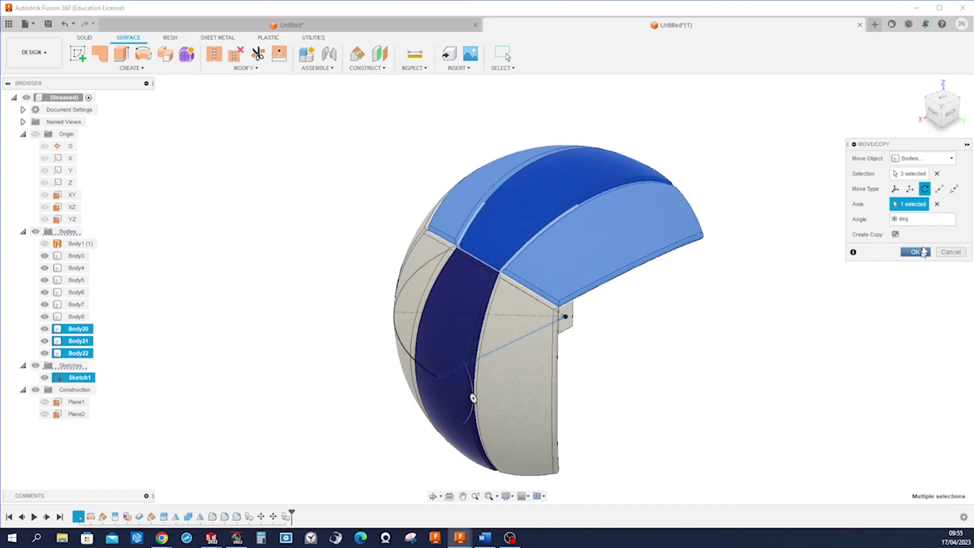
{"action": "left_click", "coordinate": [916, 252]}
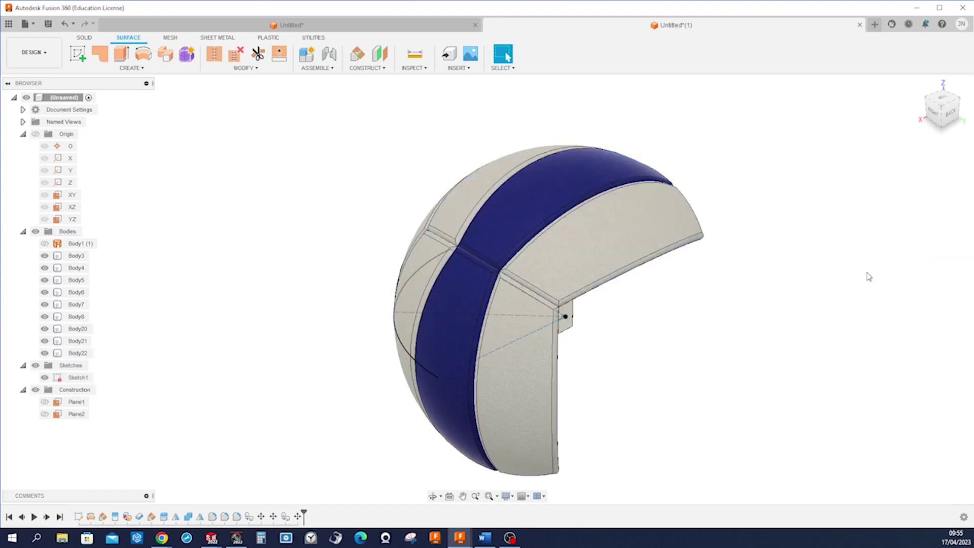
Step: Rotate the three top strips 90 degrees about the origin Z axis without copying them
{"action": "key", "text": "m"}
{"action": "left_click", "coordinate": [655, 224]}
{"action": "left_click", "coordinate": [591, 184]}
{"action": "middle_click_drag", "start_coordinate": [590, 183], "coordinate": [524, 176], "text": "shift"}
{"action": "left_click", "coordinate": [577, 187]}
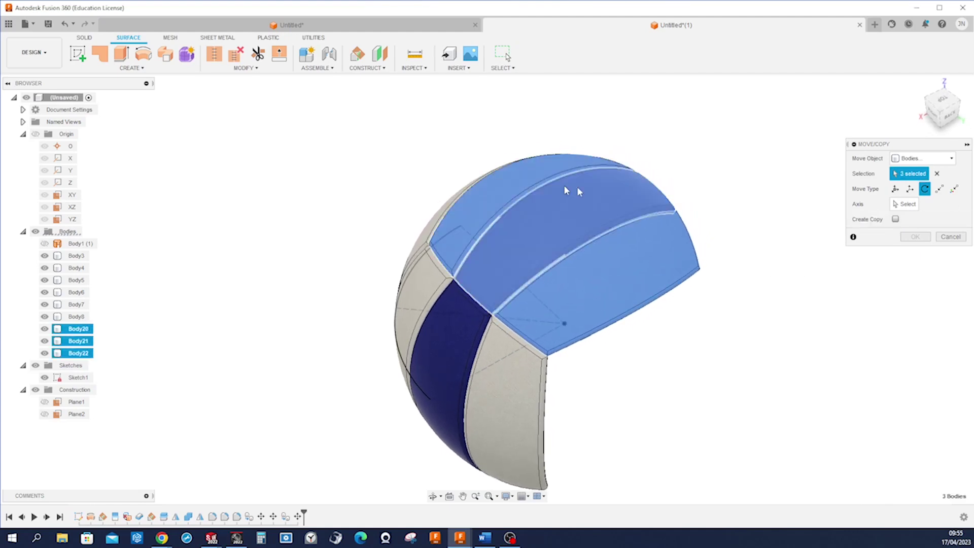
{"action": "left_click", "coordinate": [909, 207]}
{"action": "middle_click_drag", "start_coordinate": [881, 244], "coordinate": [841, 300], "text": "shift"}
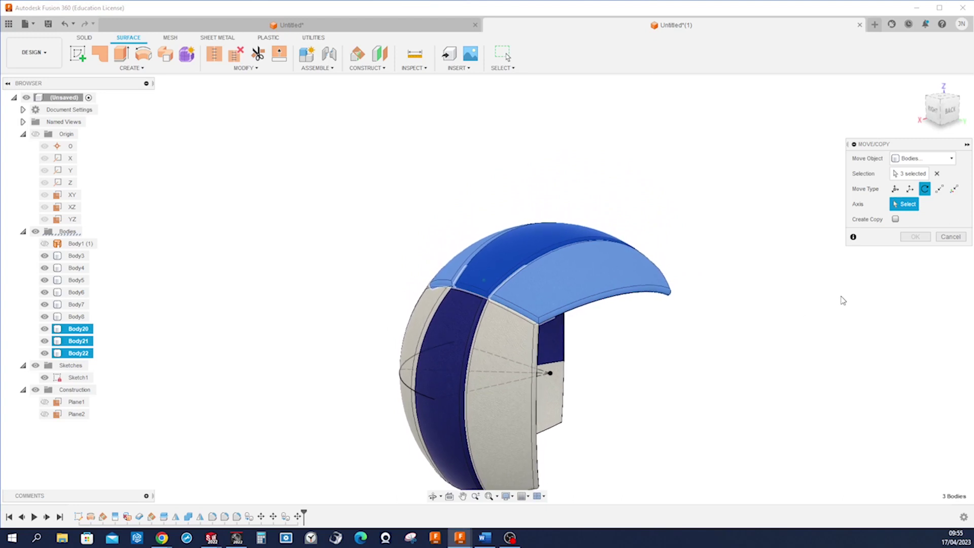
{"action": "left_click", "coordinate": [70, 183]}
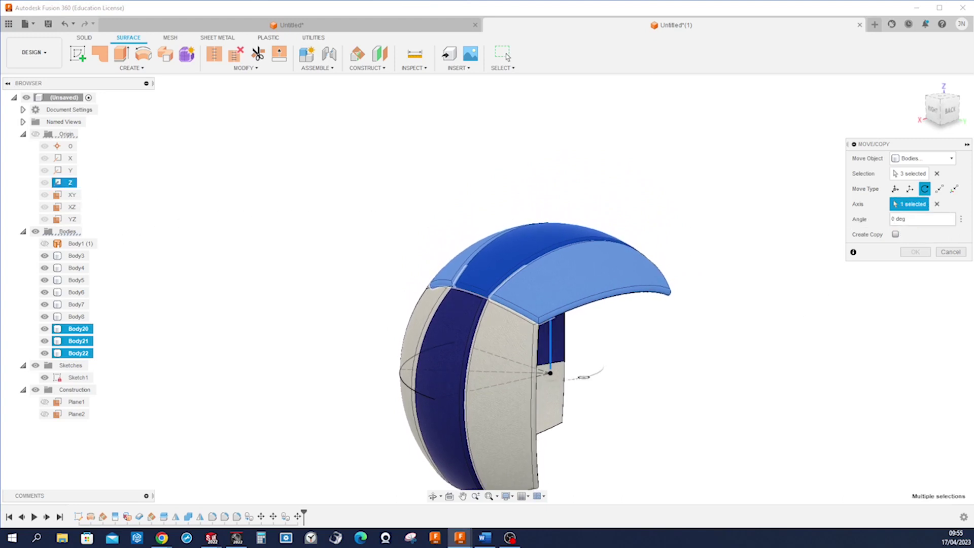
{"action": "type", "text": "9"}
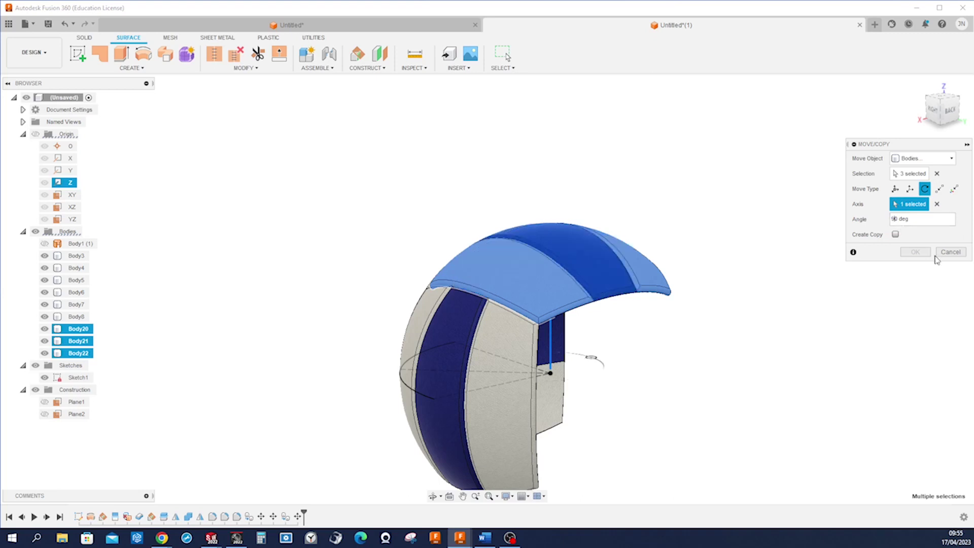
{"action": "left_click", "coordinate": [915, 252]}
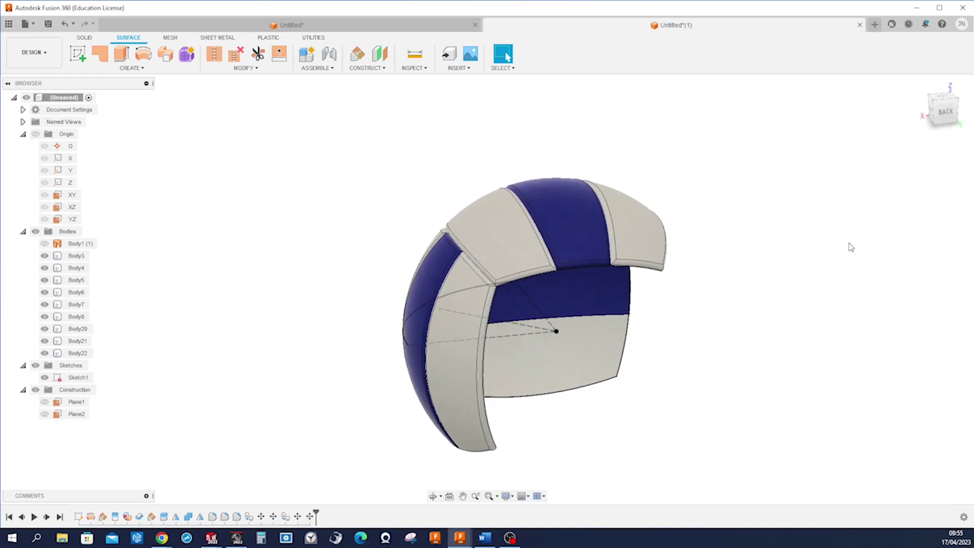
Step: Create a copy of the six side strip bodies rotated 180 degrees about the origin Z axis
{"action": "key", "text": "m"}
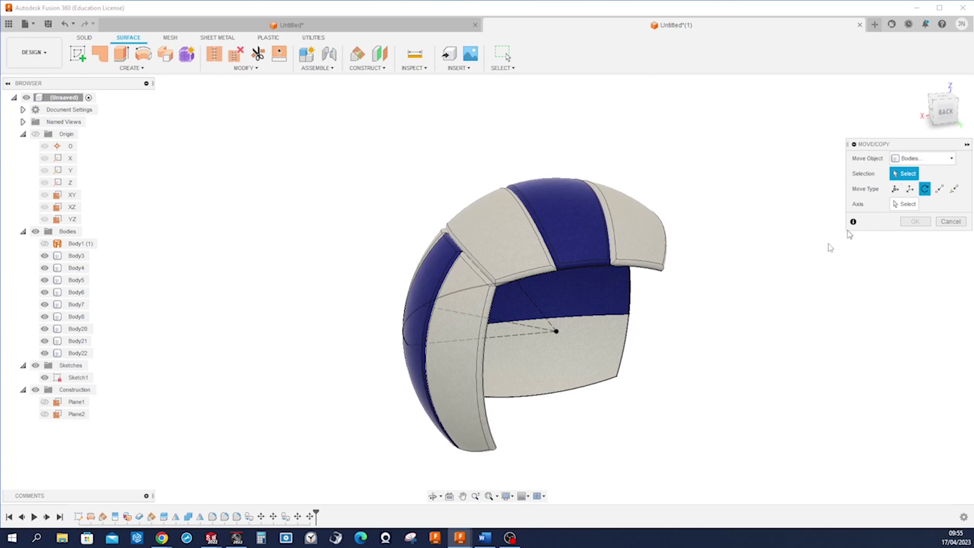
{"action": "left_click", "coordinate": [597, 368]}
{"action": "left_click", "coordinate": [604, 315]}
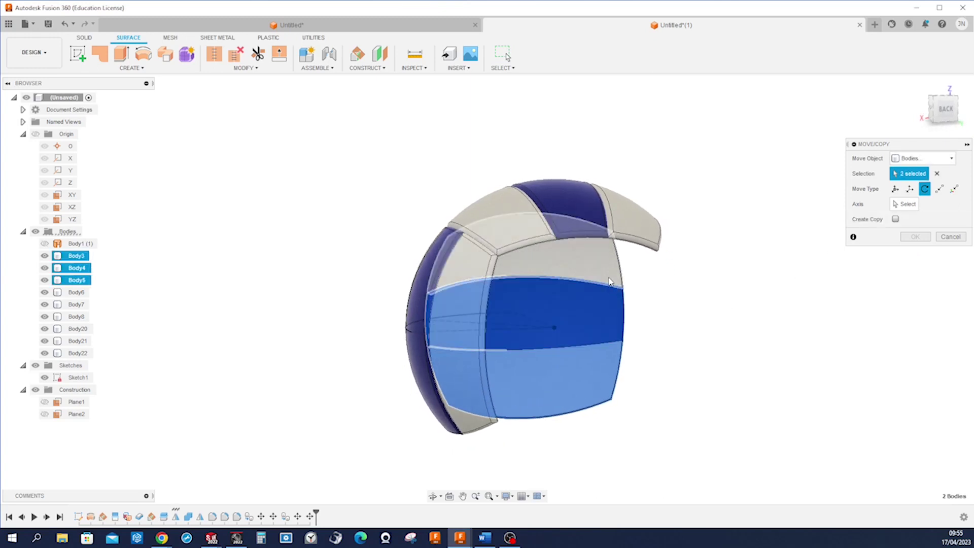
{"action": "left_click", "coordinate": [609, 279]}
{"action": "left_click", "coordinate": [516, 407]}
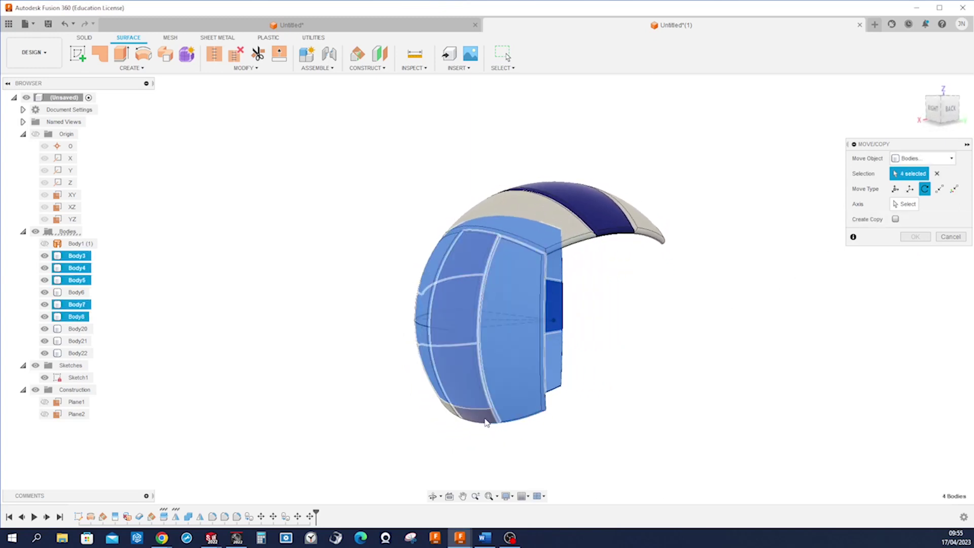
{"action": "left_click", "coordinate": [485, 415]}
{"action": "left_click", "coordinate": [470, 413]}
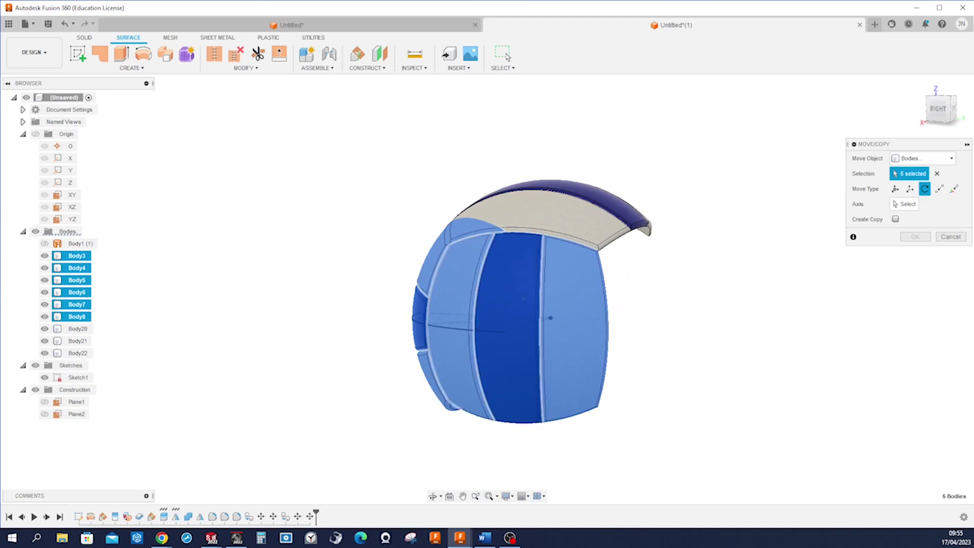
{"action": "left_click", "coordinate": [908, 205]}
{"action": "middle_click_drag", "start_coordinate": [848, 304], "coordinate": [742, 350], "text": "shift"}
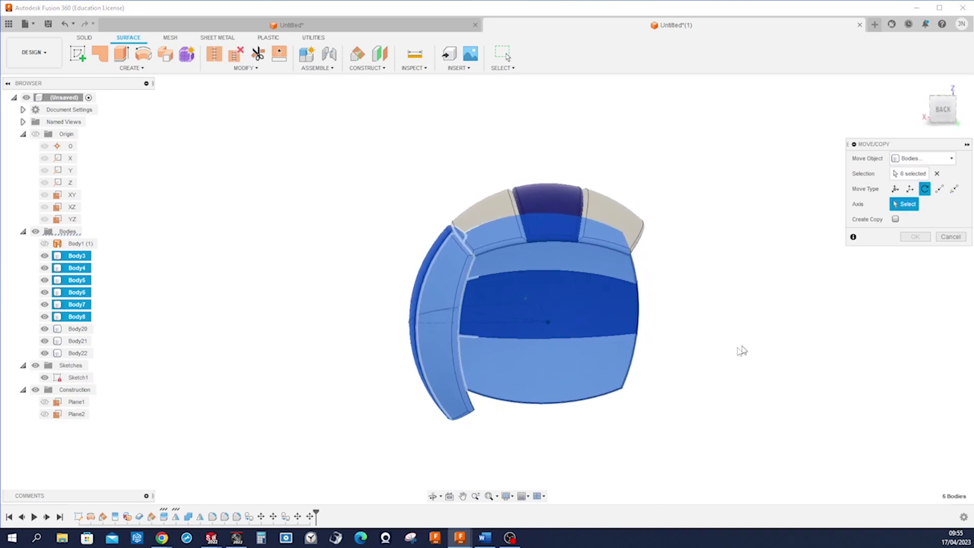
{"action": "left_click", "coordinate": [69, 183]}
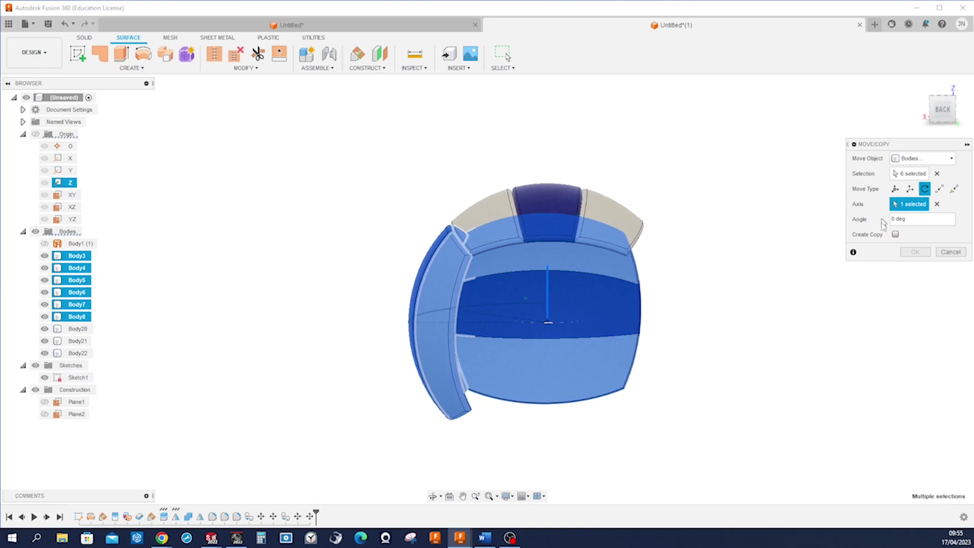
{"action": "left_click", "coordinate": [895, 234]}
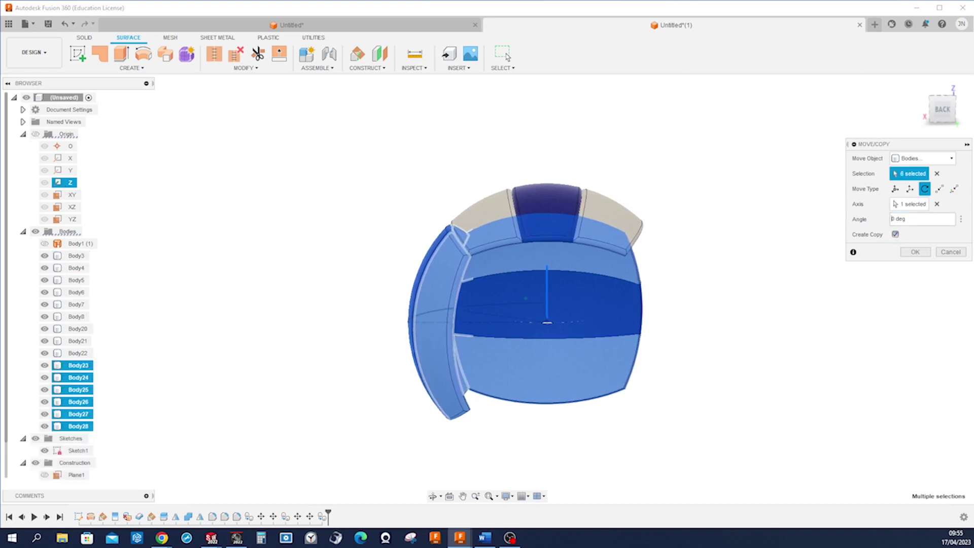
{"action": "type", "text": "10"}
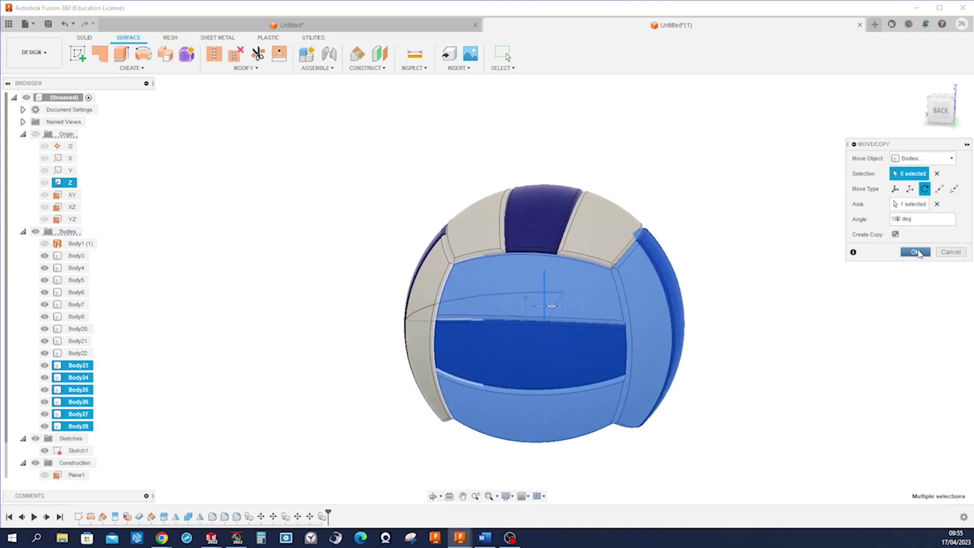
{"action": "left_click", "coordinate": [915, 252]}
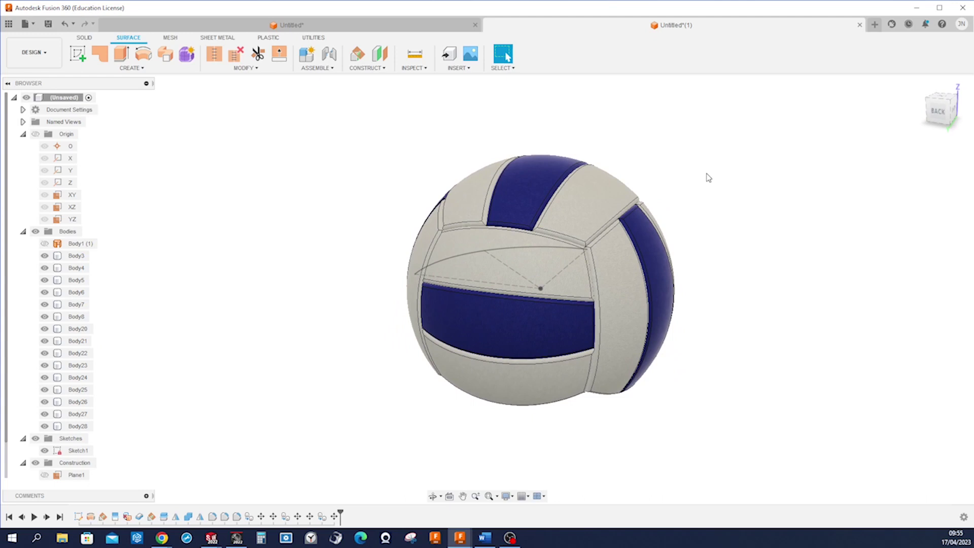
Step: Mirror the three top strip bodies across the origin XY plane as new bodies to close the ball's underside
{"action": "key", "text": "s"}
{"action": "left_click", "coordinate": [745, 229]}
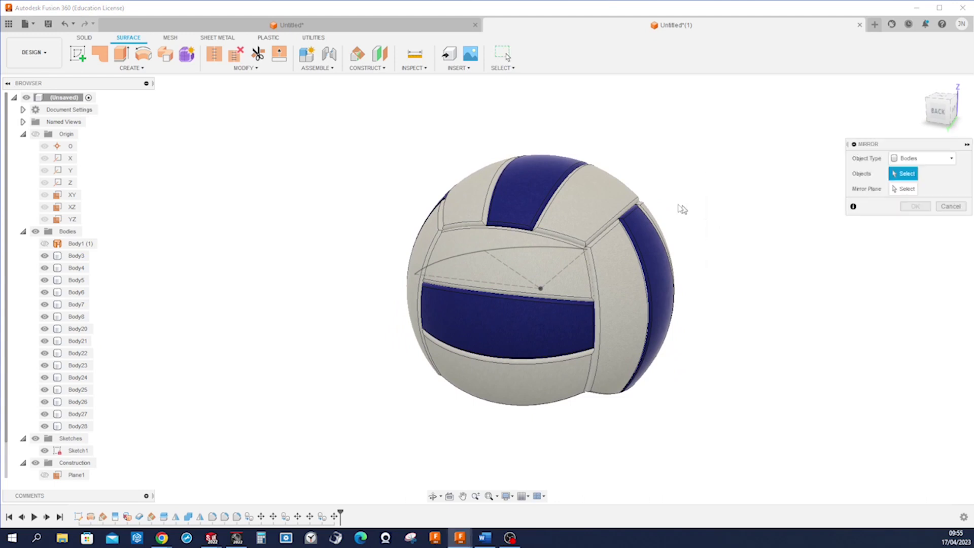
{"action": "left_click", "coordinate": [601, 204]}
{"action": "left_click", "coordinate": [528, 188]}
{"action": "left_click", "coordinate": [477, 195]}
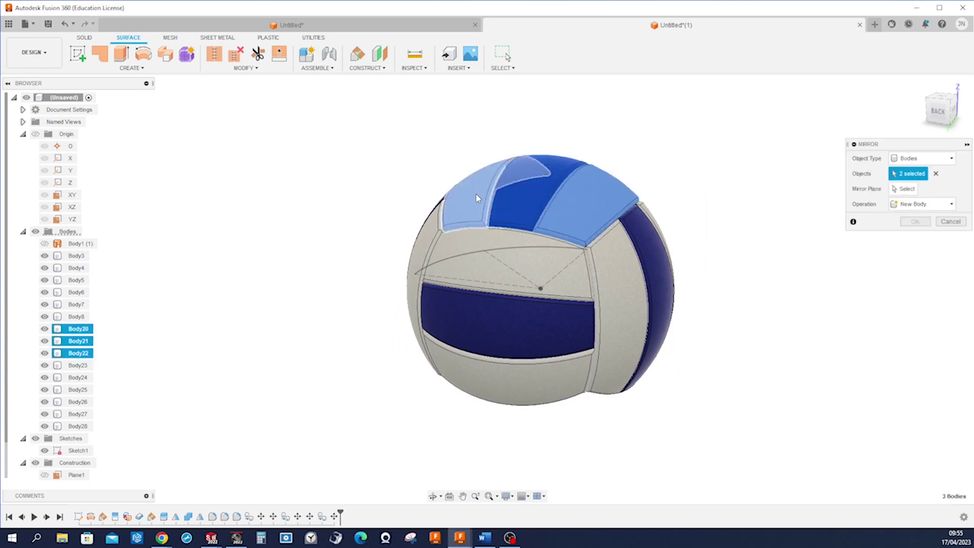
{"action": "left_click", "coordinate": [892, 189]}
{"action": "middle_click_drag", "start_coordinate": [862, 223], "coordinate": [557, 200], "text": "shift"}
{"action": "left_click", "coordinate": [544, 164]}
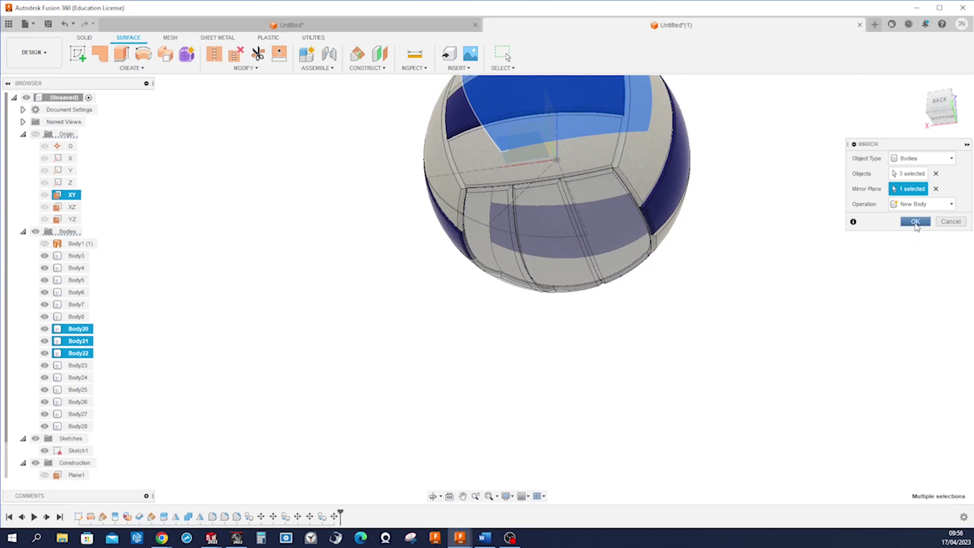
{"action": "left_click", "coordinate": [915, 222]}
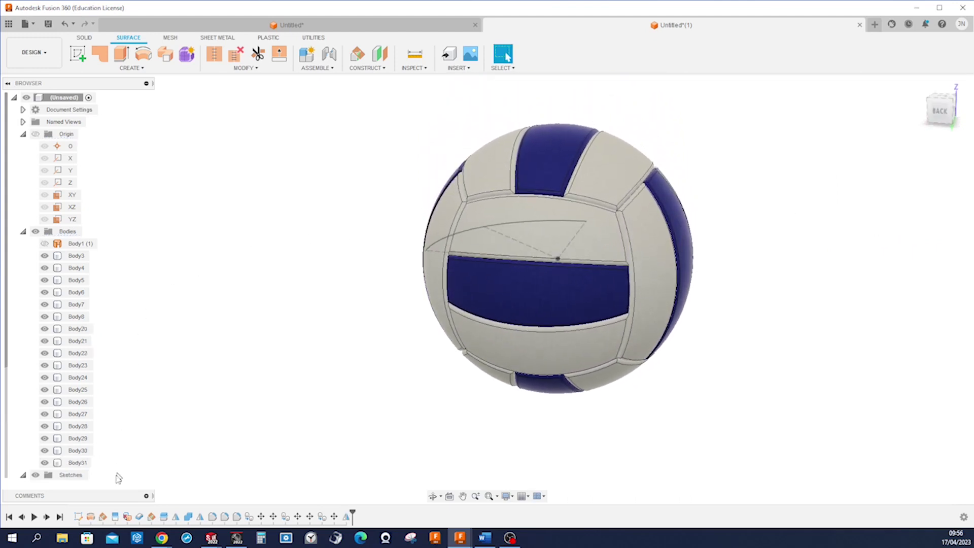
Step: Collapse and hide the Sketches folder, leaving only the ball's panels shown, and view the ball from another side
{"action": "left_click", "coordinate": [23, 474]}
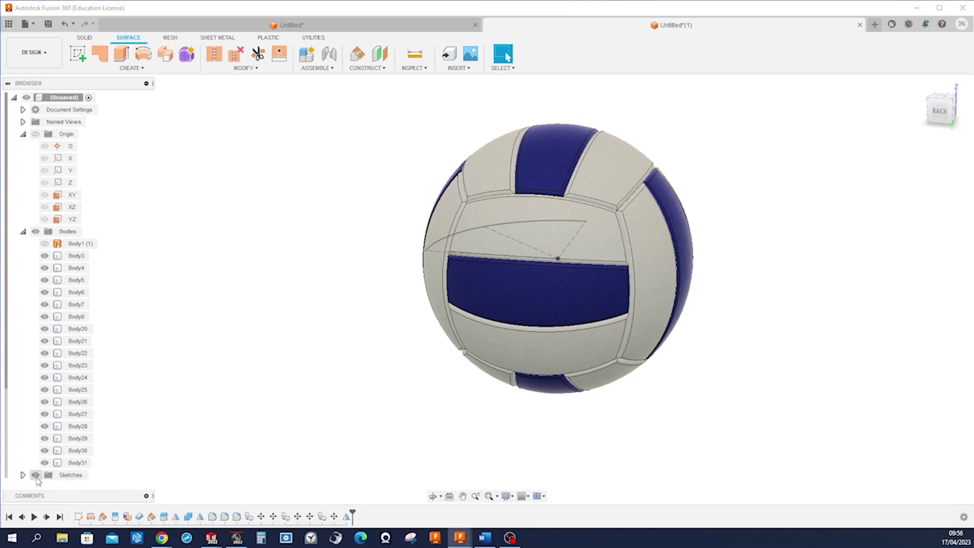
{"action": "left_click", "coordinate": [35, 475]}
{"action": "middle_click_drag", "start_coordinate": [345, 391], "coordinate": [744, 324], "text": "shift"}
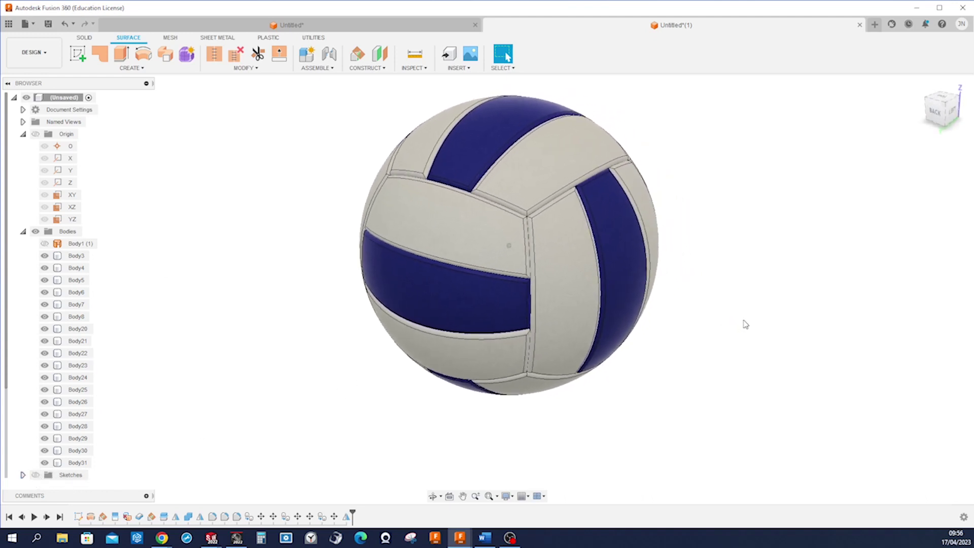